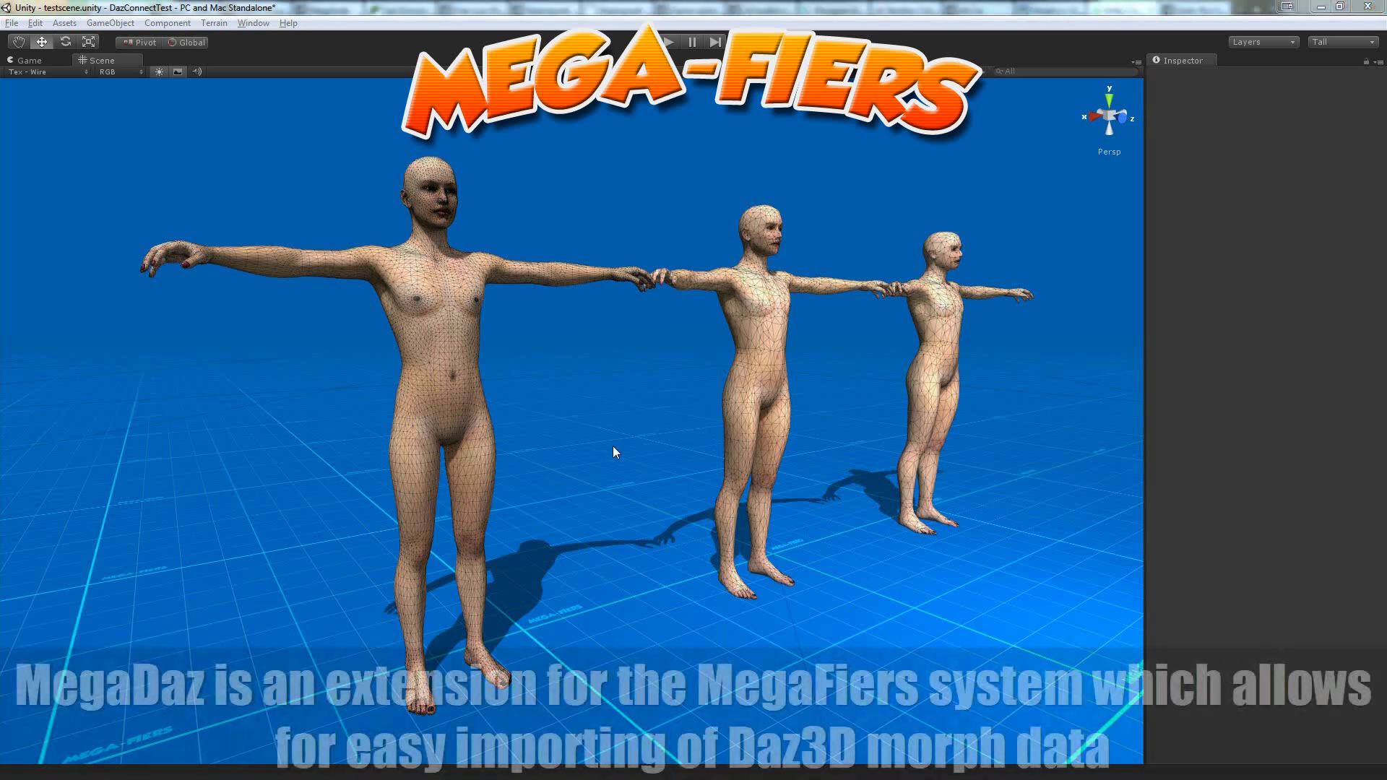
Select the front figure's Genesis.Shape mesh and add a Morph modifier from Component > Modifiers.
mouse_move(613, 453)
alt+mouse_down()
mouse_move(587, 449)
mouse_move(613, 438)
alt+mouse_up()
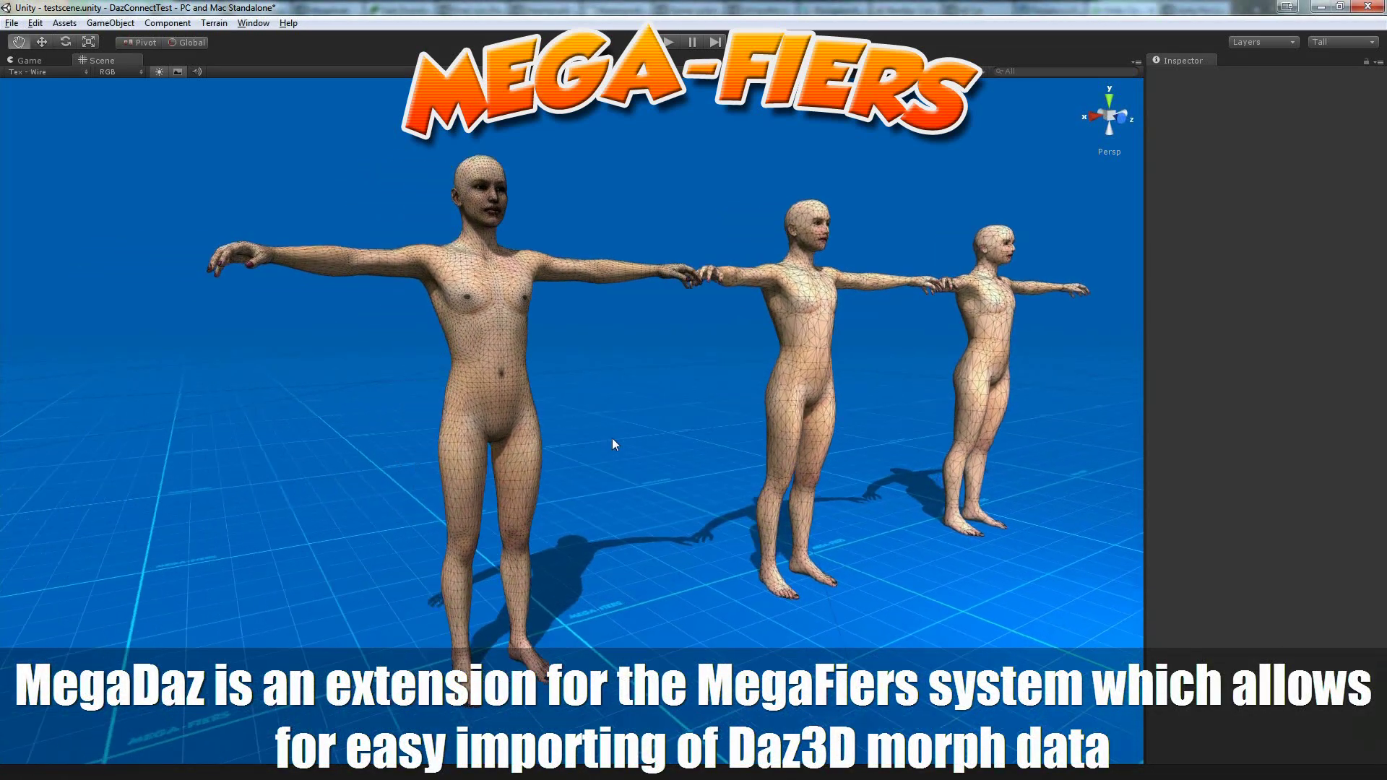
click(534, 324)
click(524, 310)
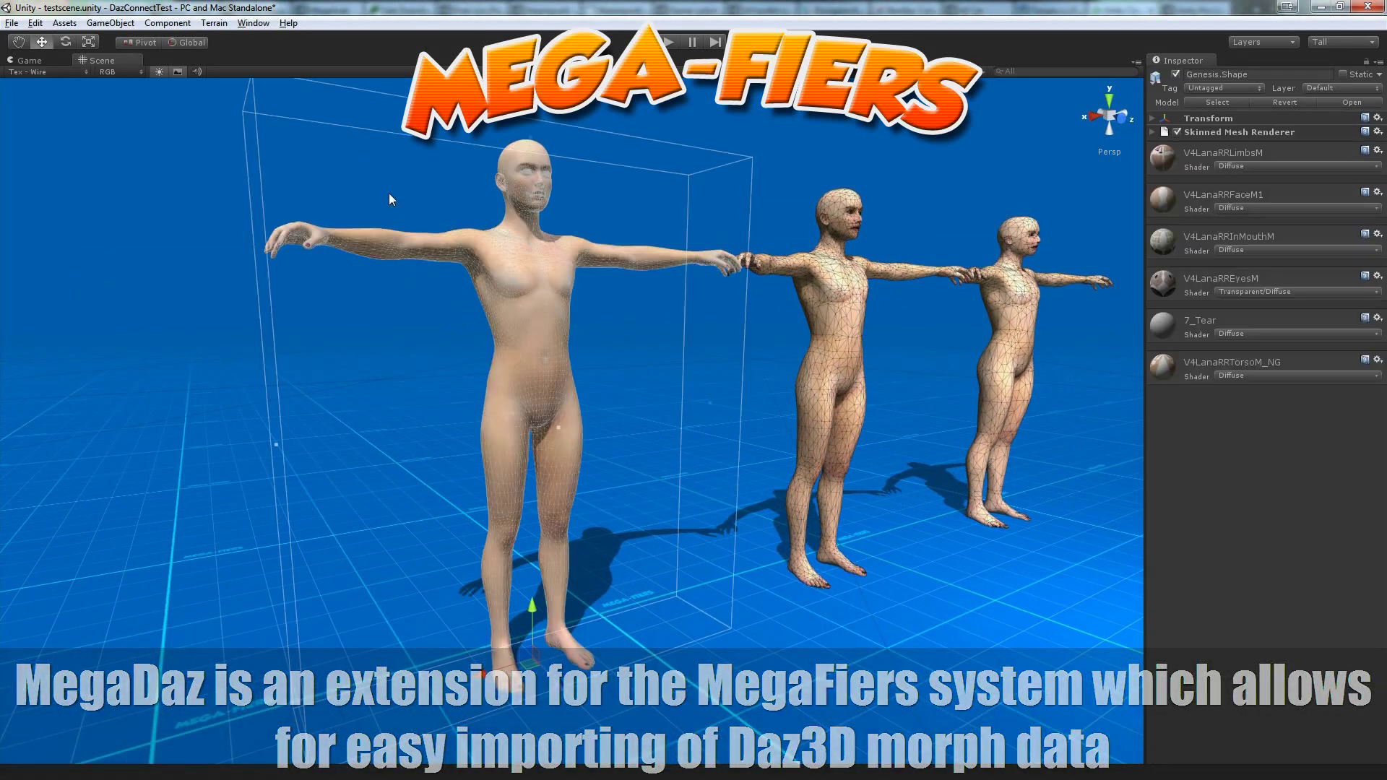
click(167, 22)
mouse_move(190, 171)
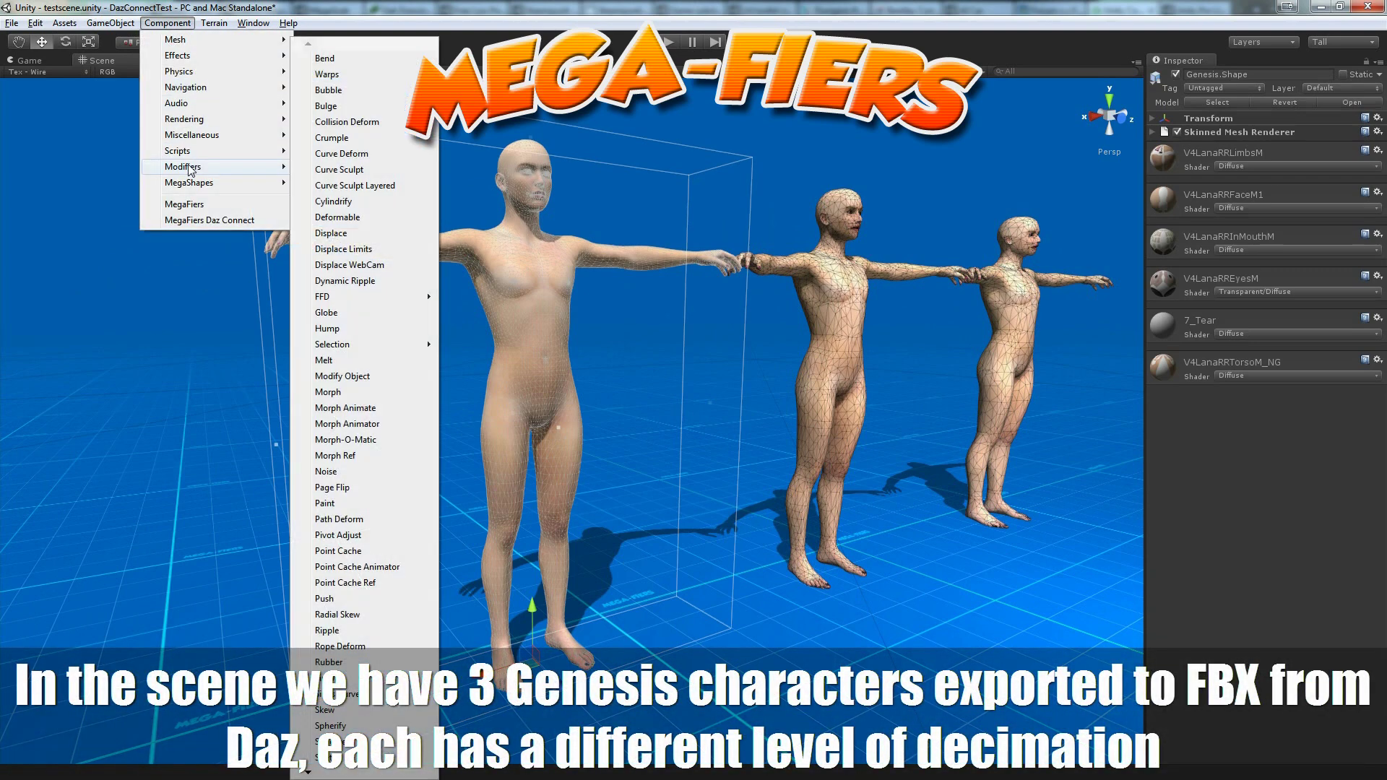
click(345, 396)
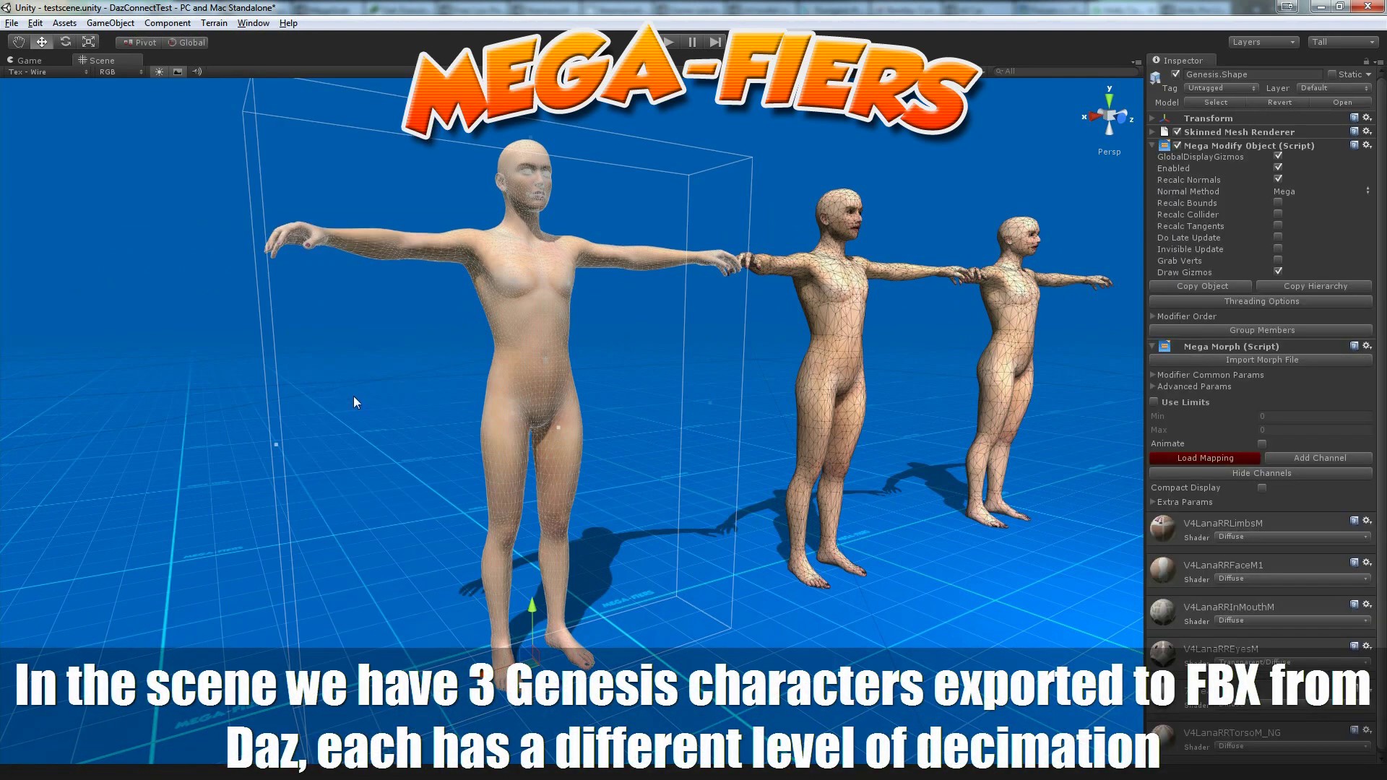
scroll(1378, 414, down, 1)
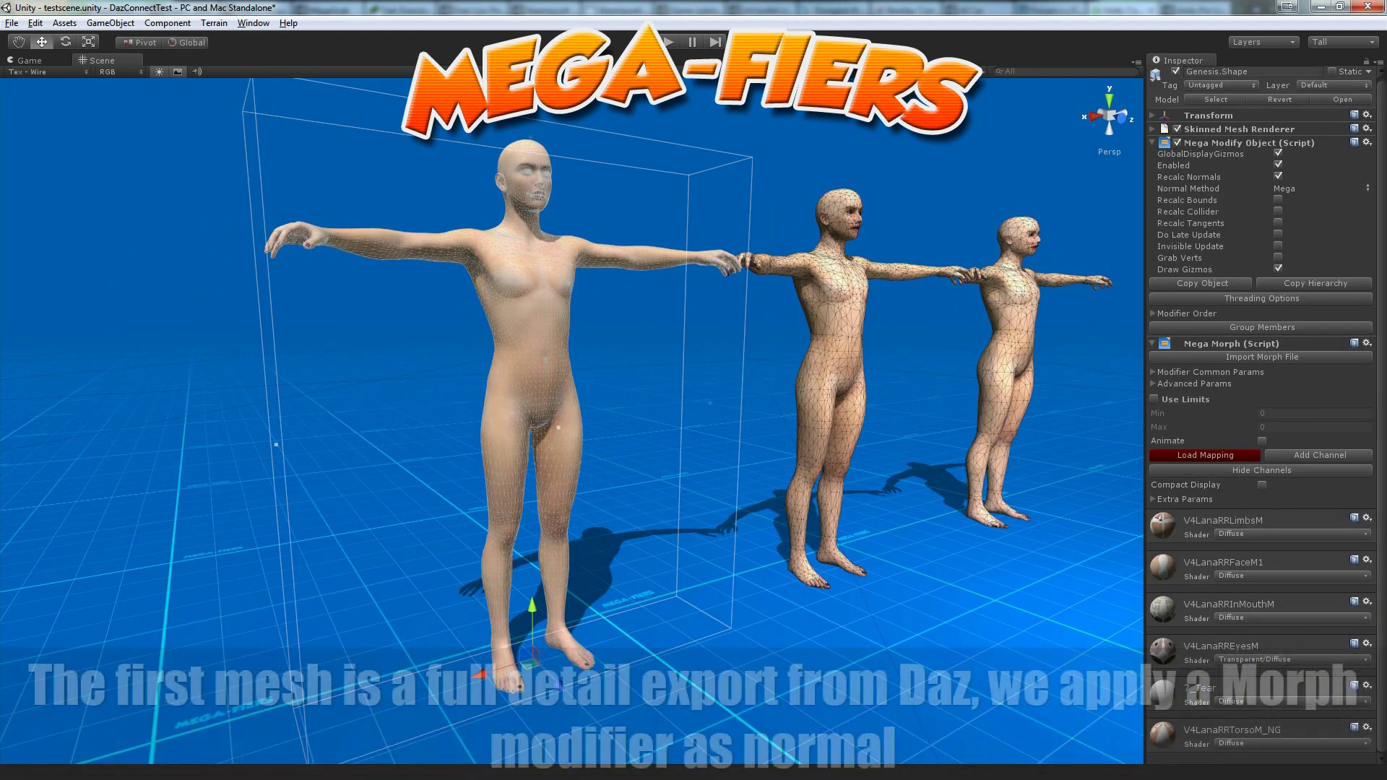
click(167, 22)
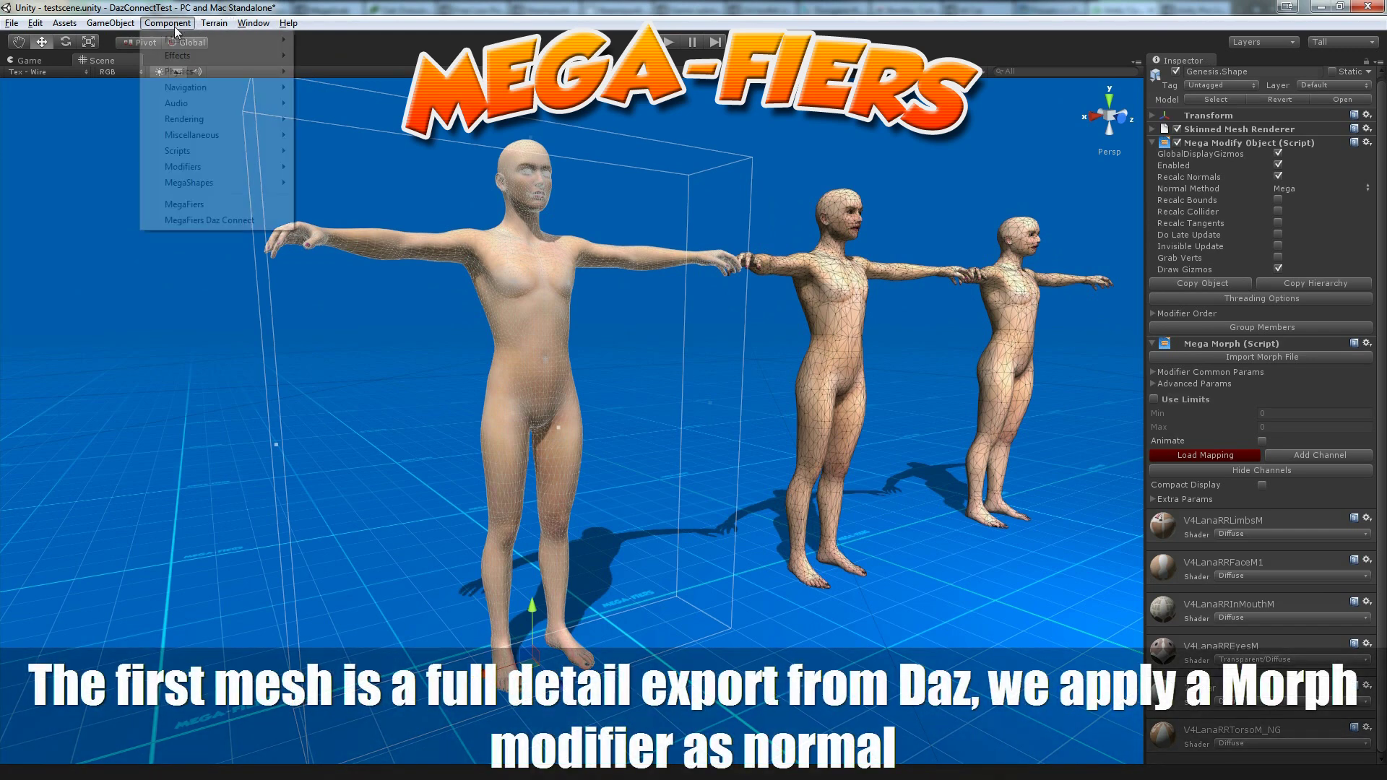
Open the MegaFiers Daz Connect window and dock it beside the scene view.
click(201, 220)
drag(770, 153, 1026, 218)
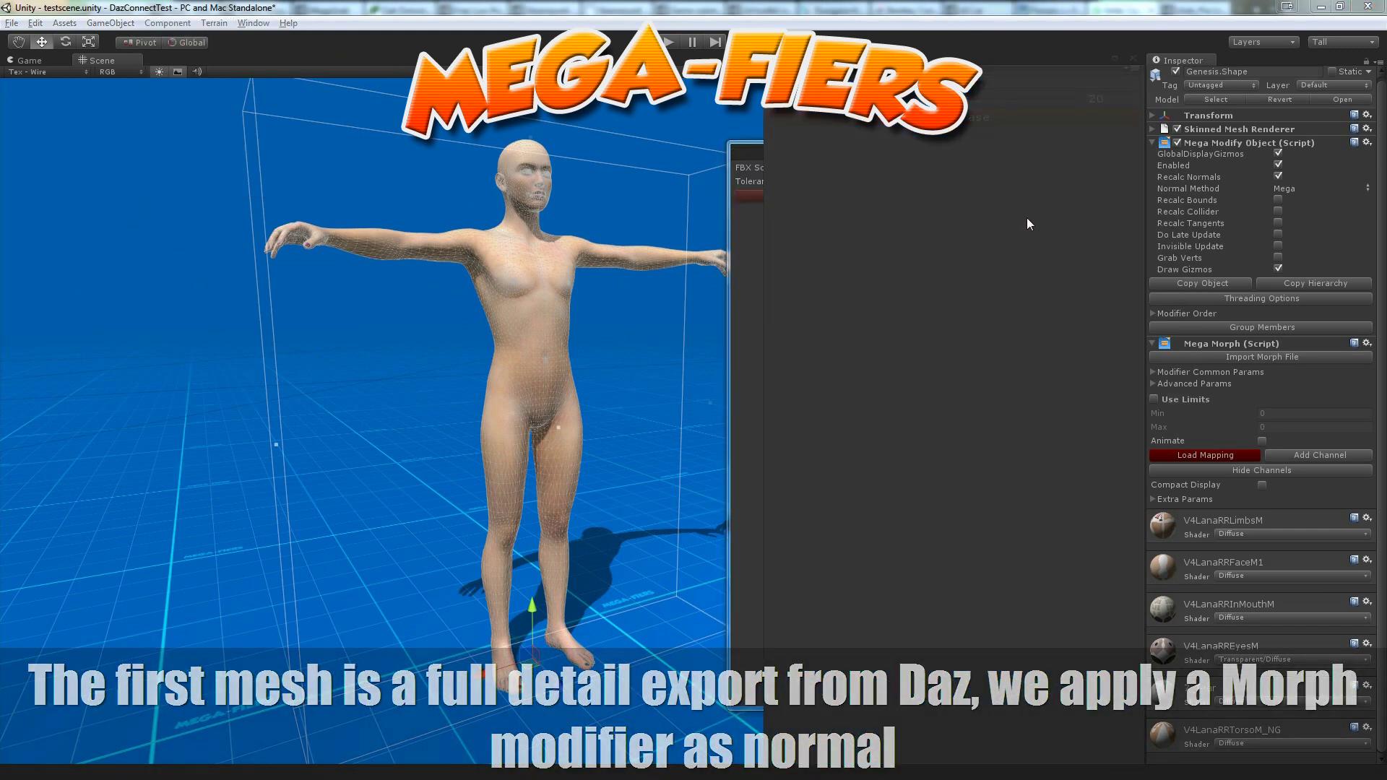
drag(859, 376, 935, 379)
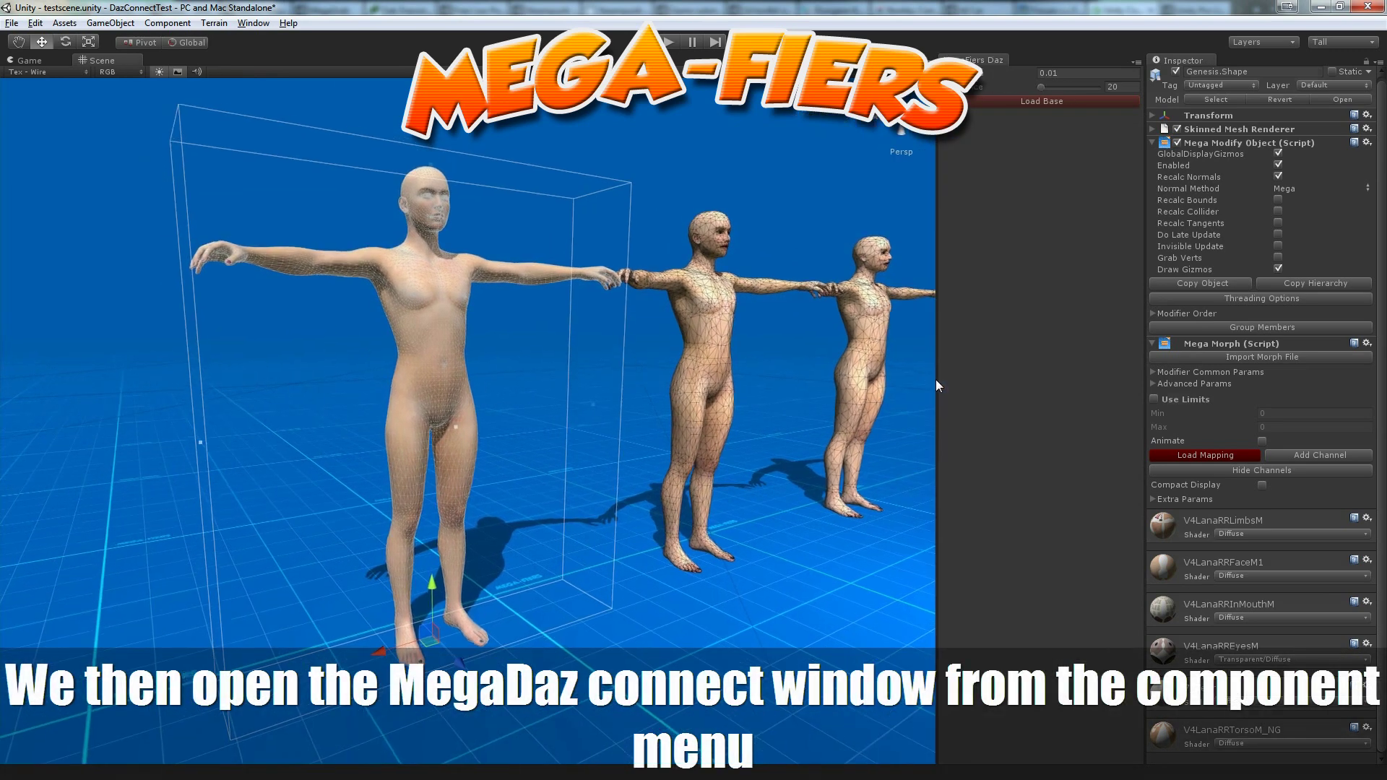
Load M:\DazFiles\Genesis.dsf as the base mesh and confirm the mapping message.
click(1034, 102)
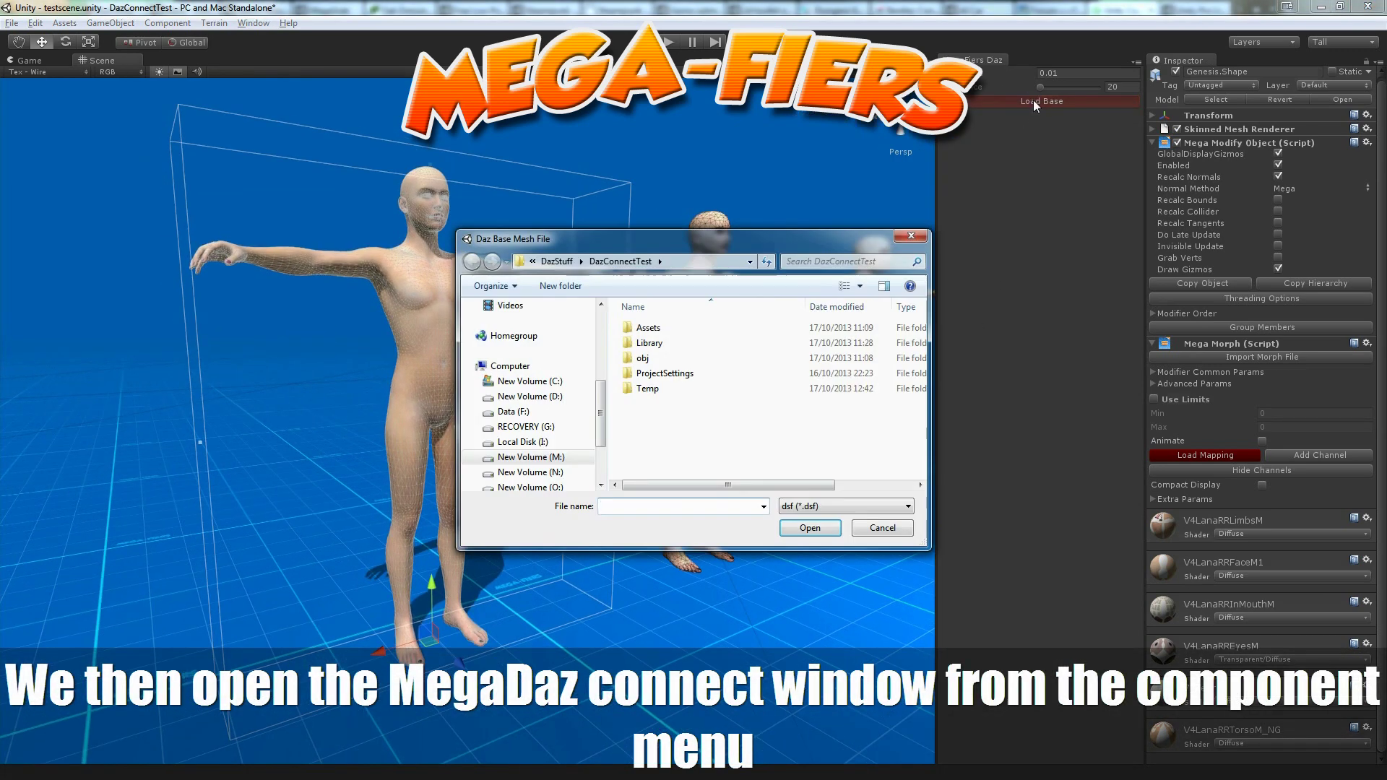
click(532, 457)
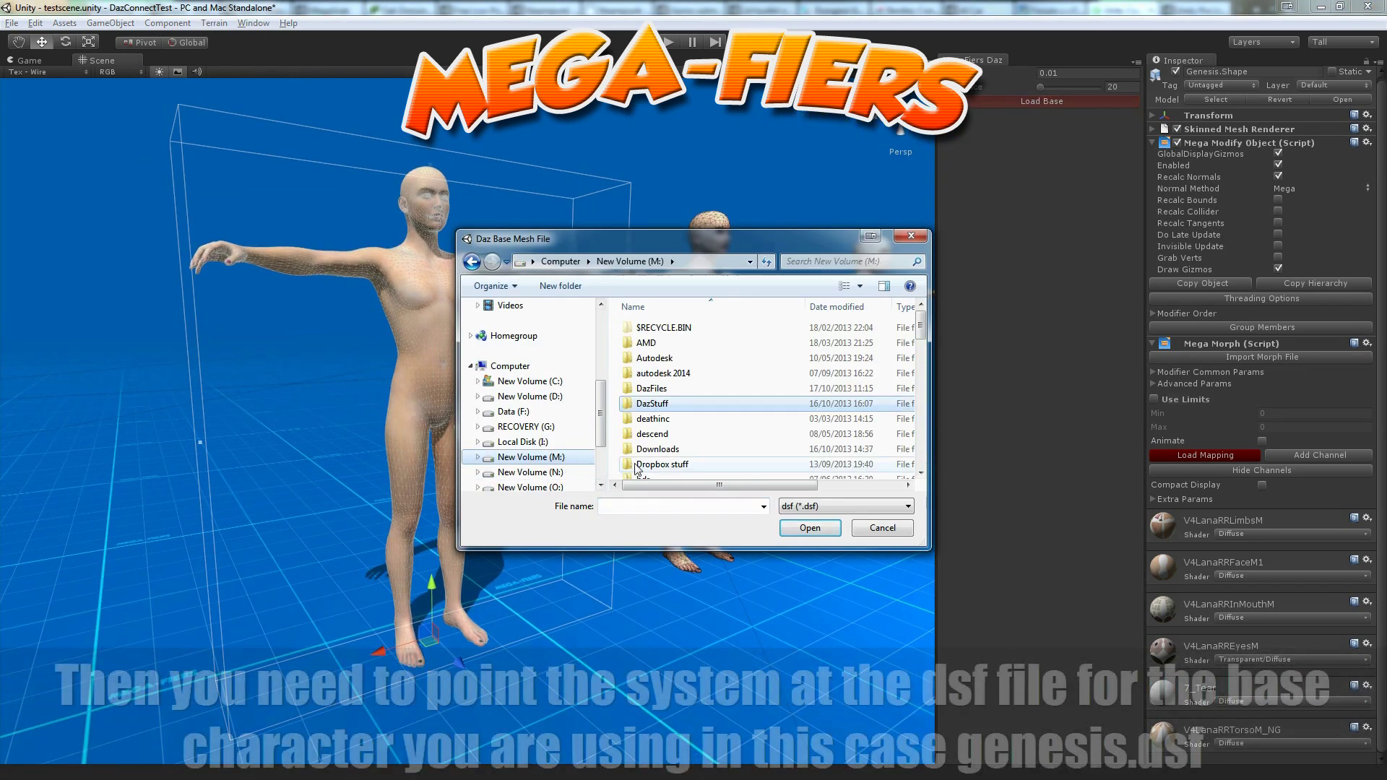
double_click(656, 390)
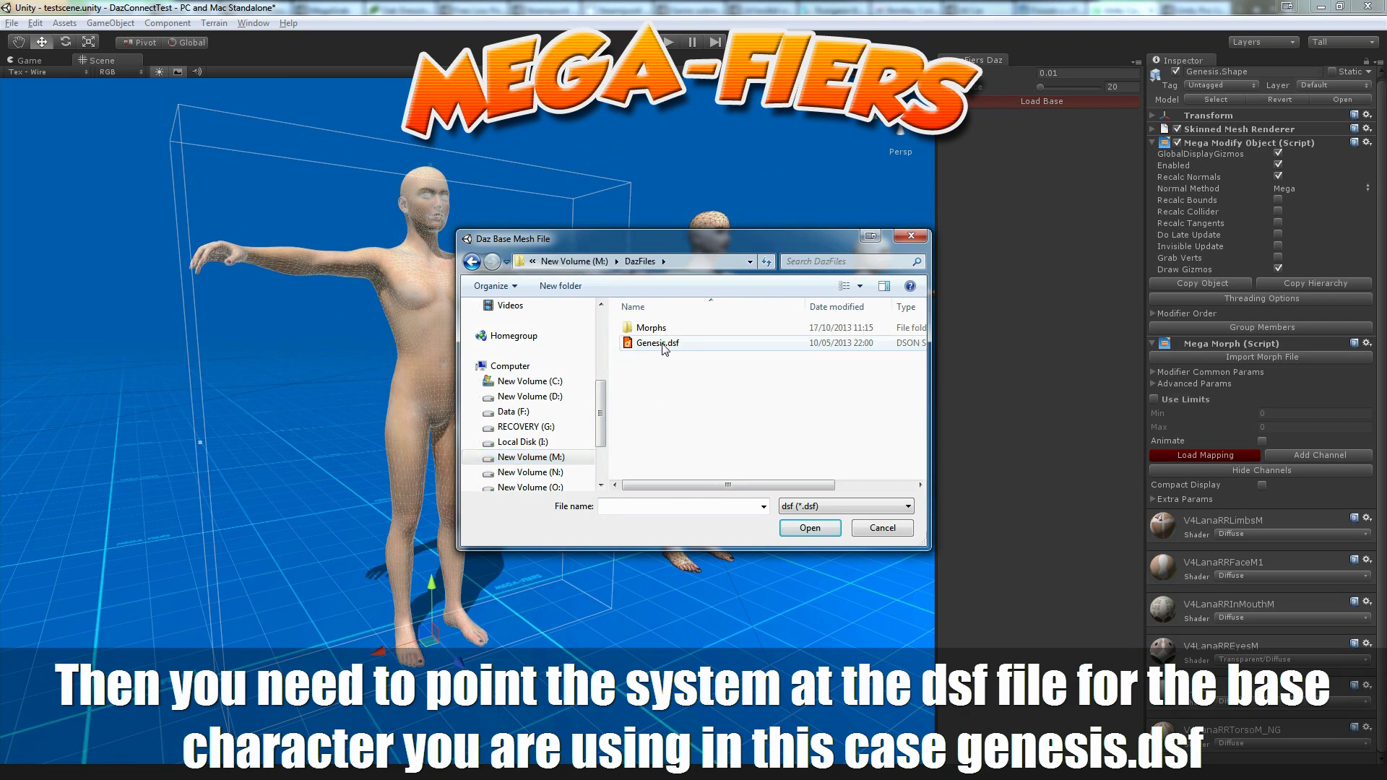
click(658, 344)
click(809, 527)
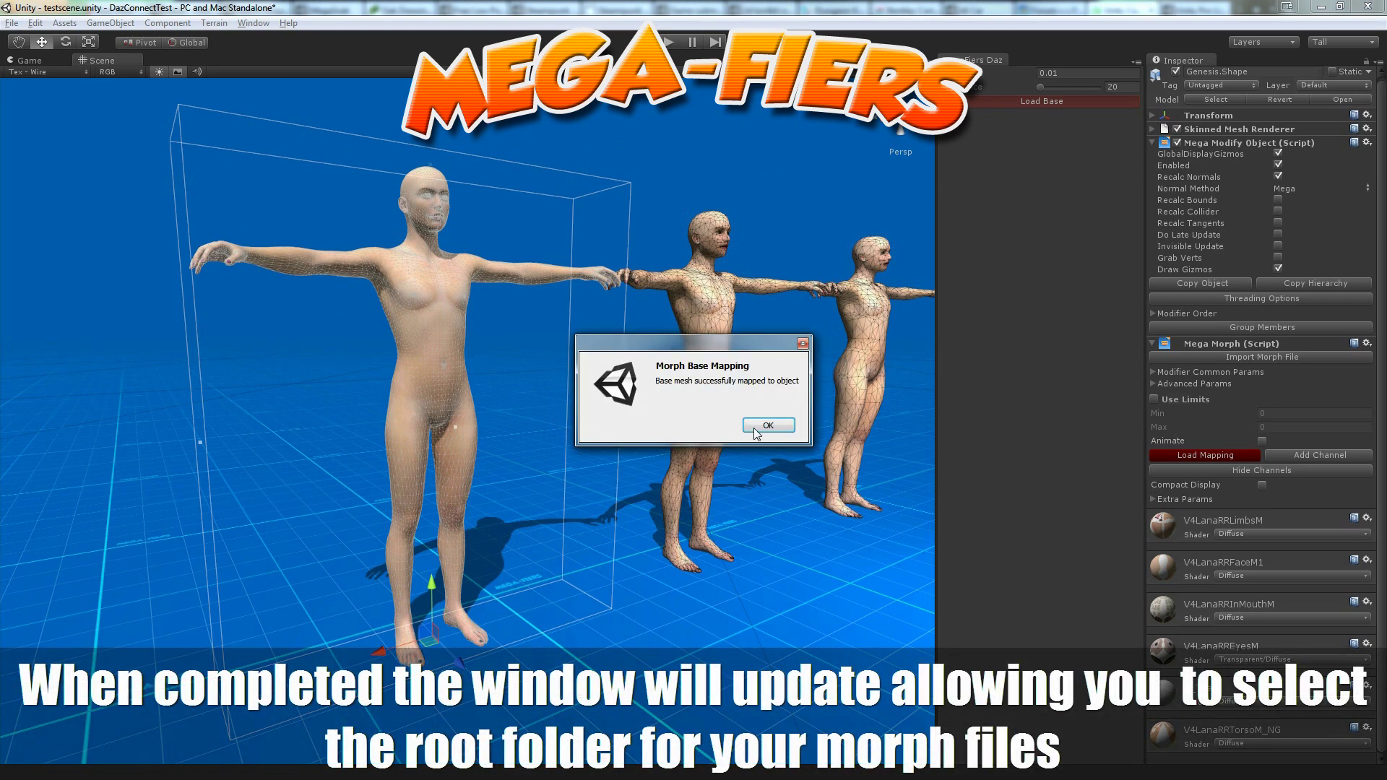
click(769, 427)
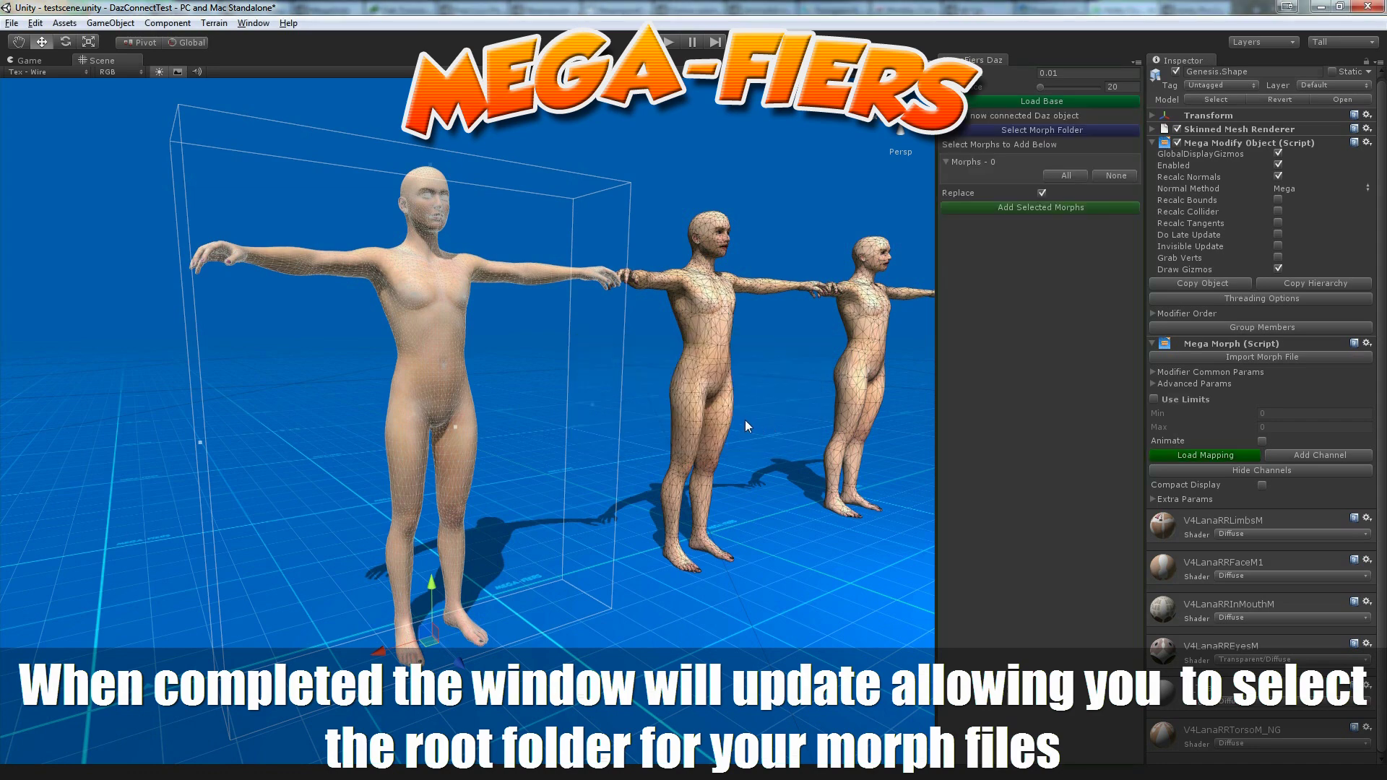
Choose M:\DazFiles\Morphs as the morph root folder, listing all 139 morphs.
click(1035, 129)
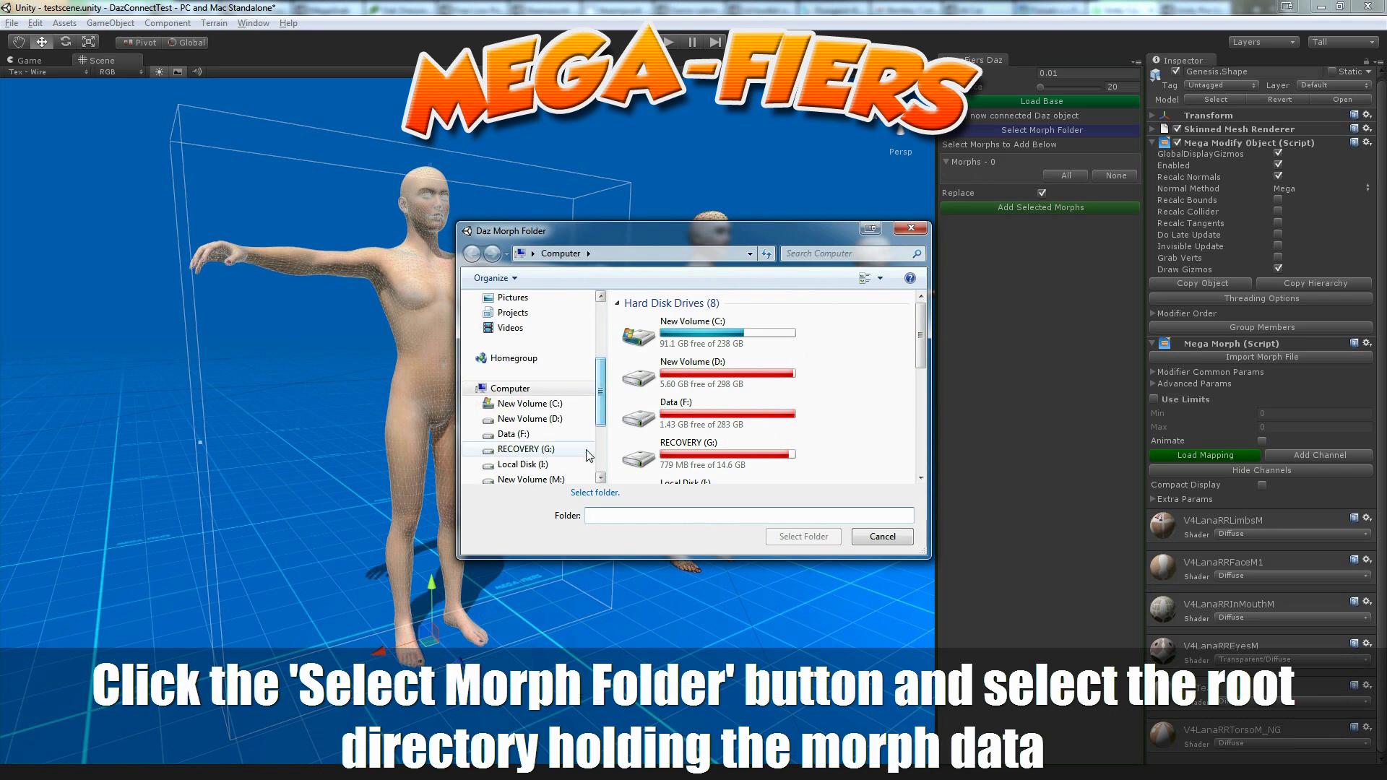
scroll(564, 433, down, 2)
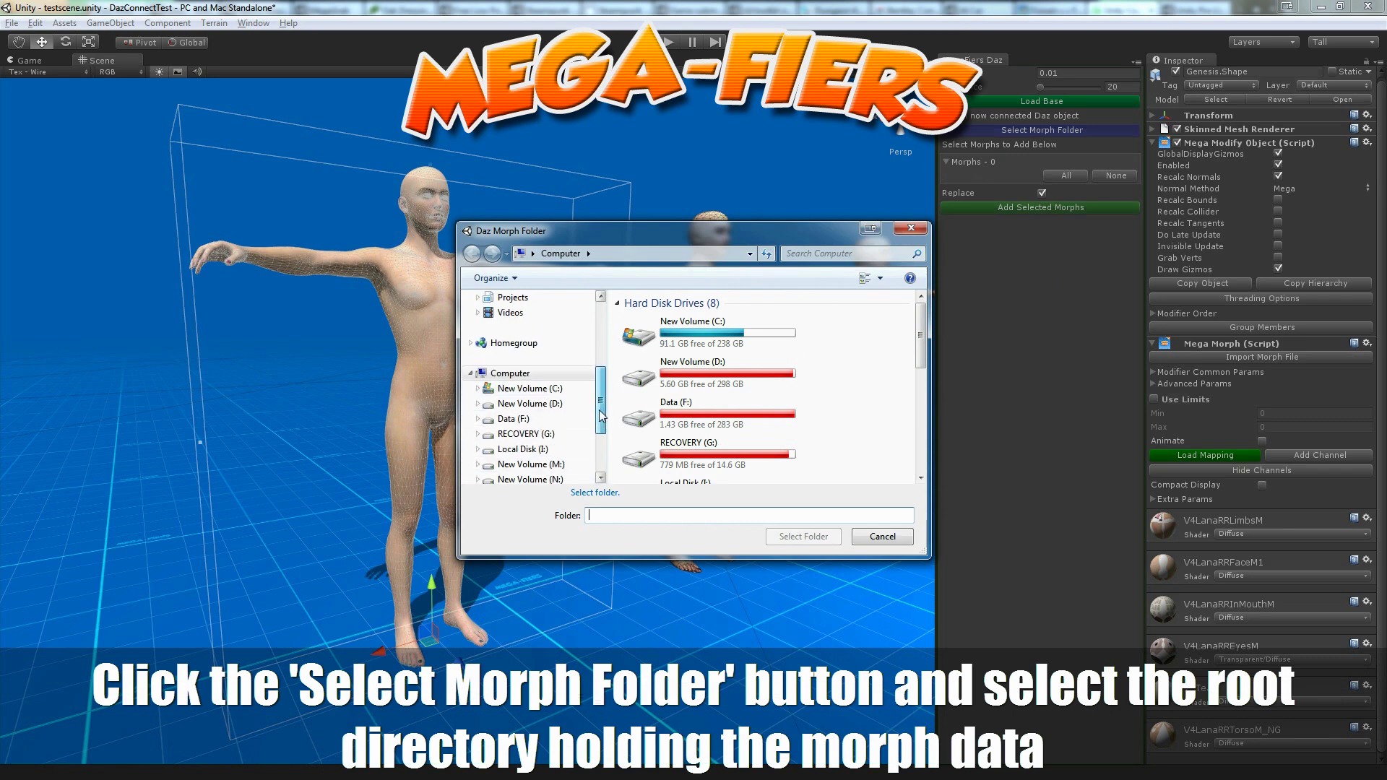
click(531, 449)
double_click(652, 381)
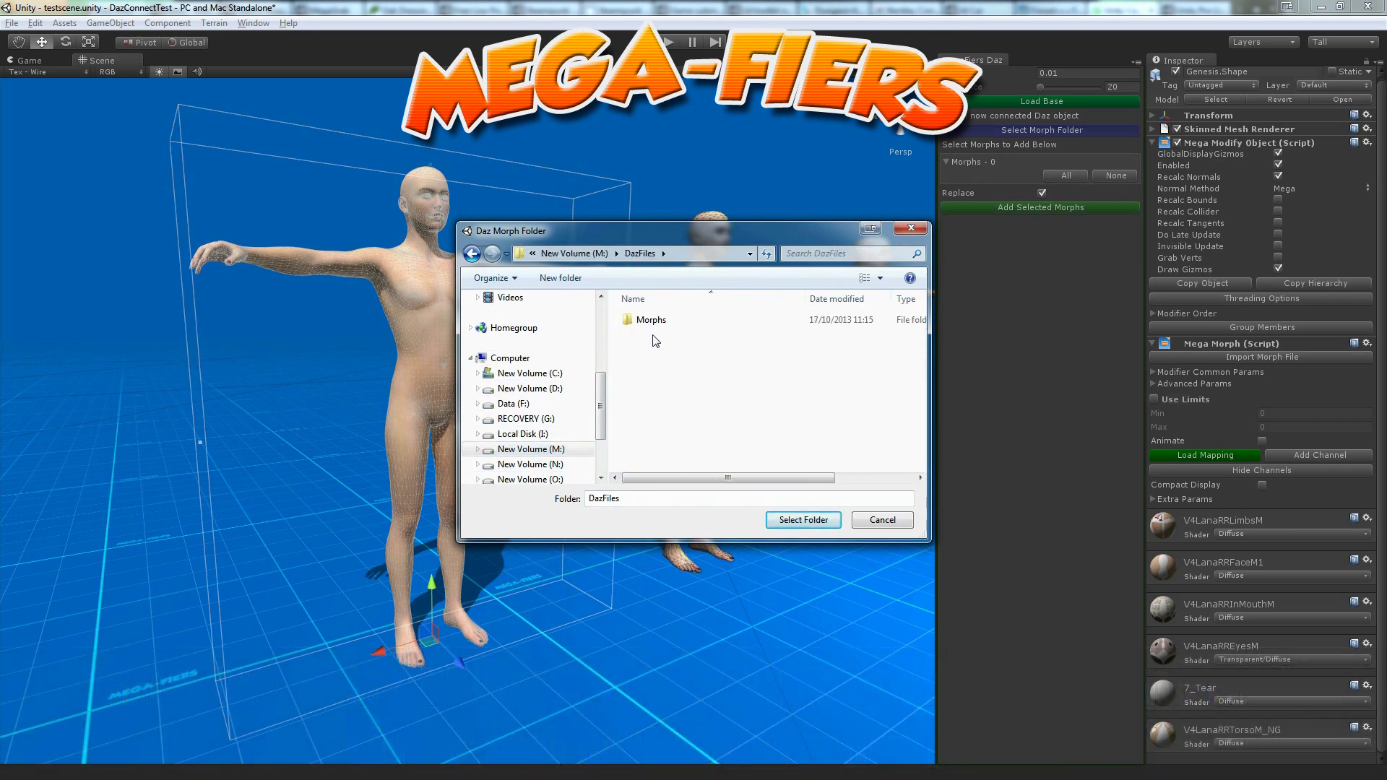
click(654, 320)
double_click(654, 321)
click(799, 519)
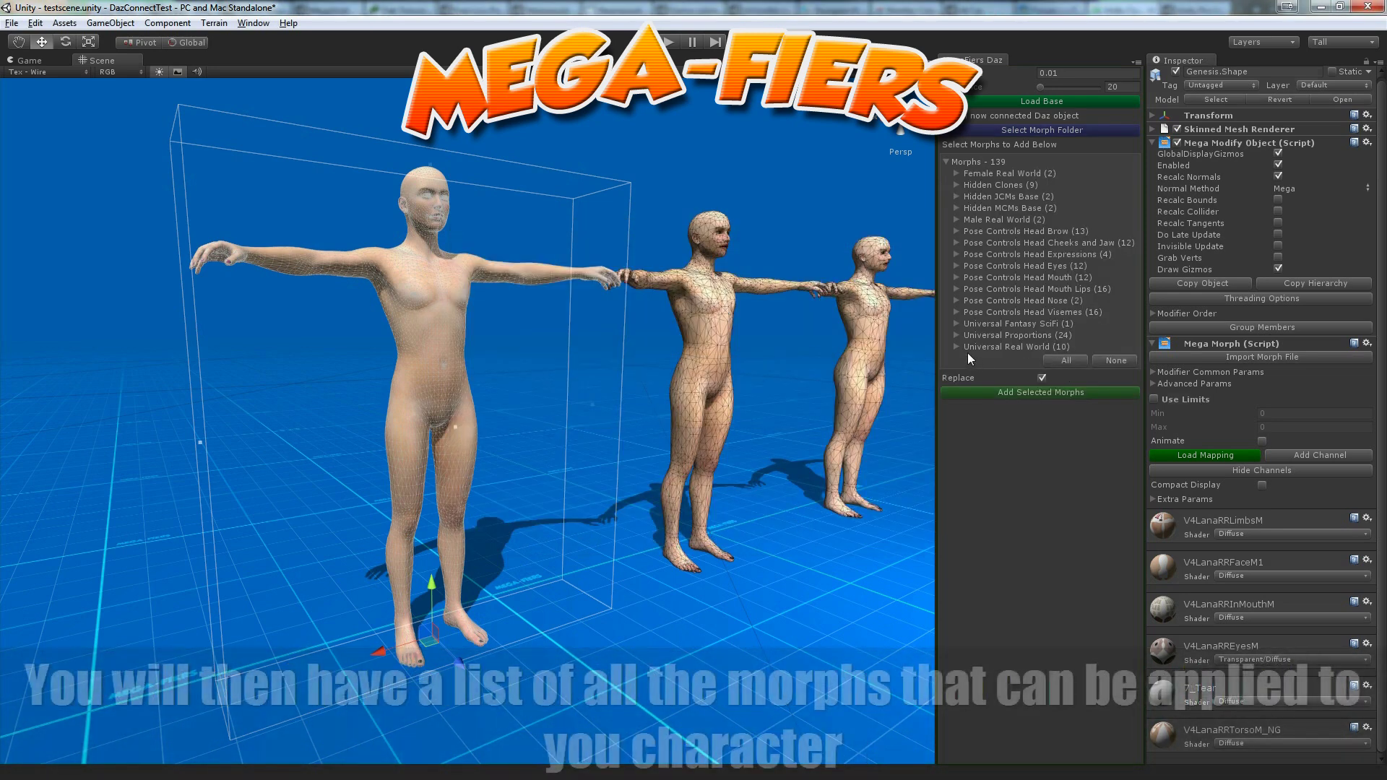
Expand the Universal morph groups and tick Pot Bellied, Heavy, Traps Volume and Ribcage Volume.
click(956, 347)
click(956, 333)
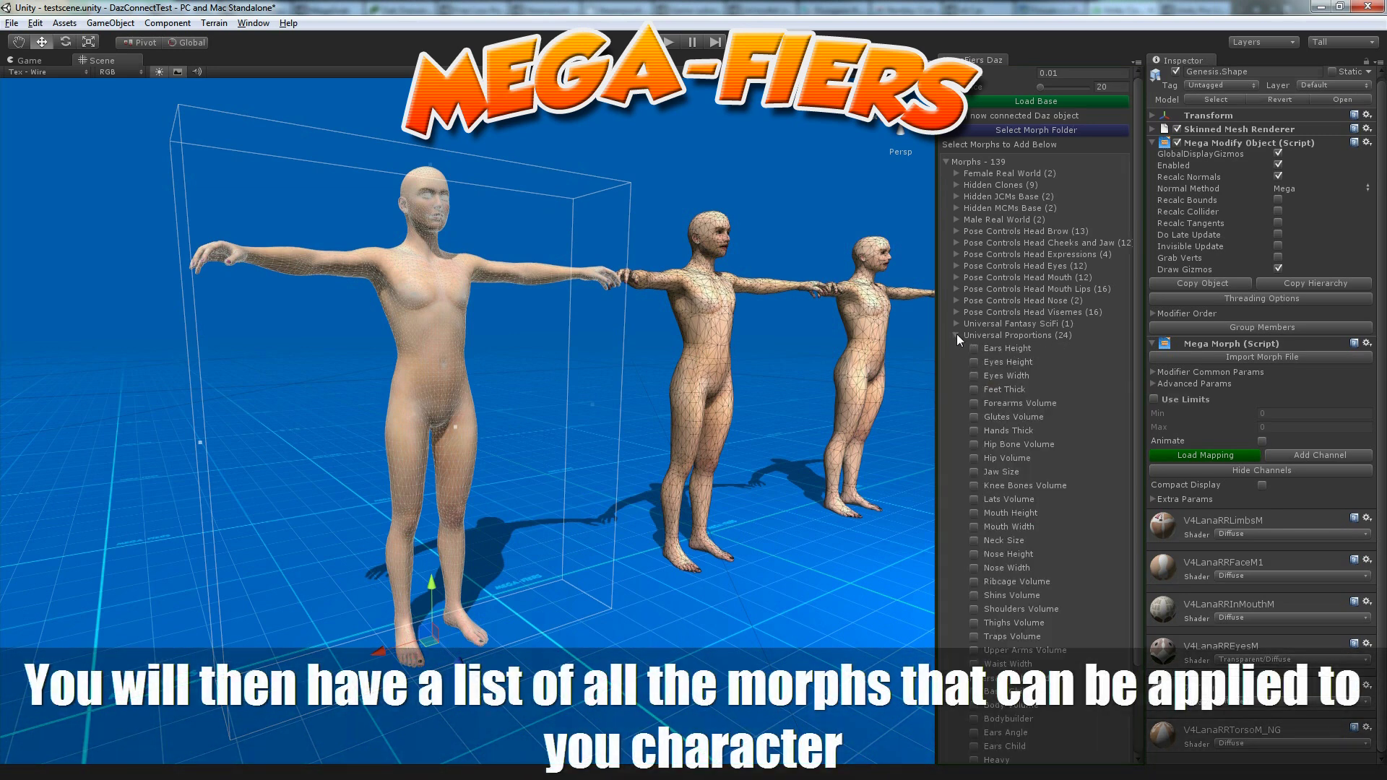
click(955, 325)
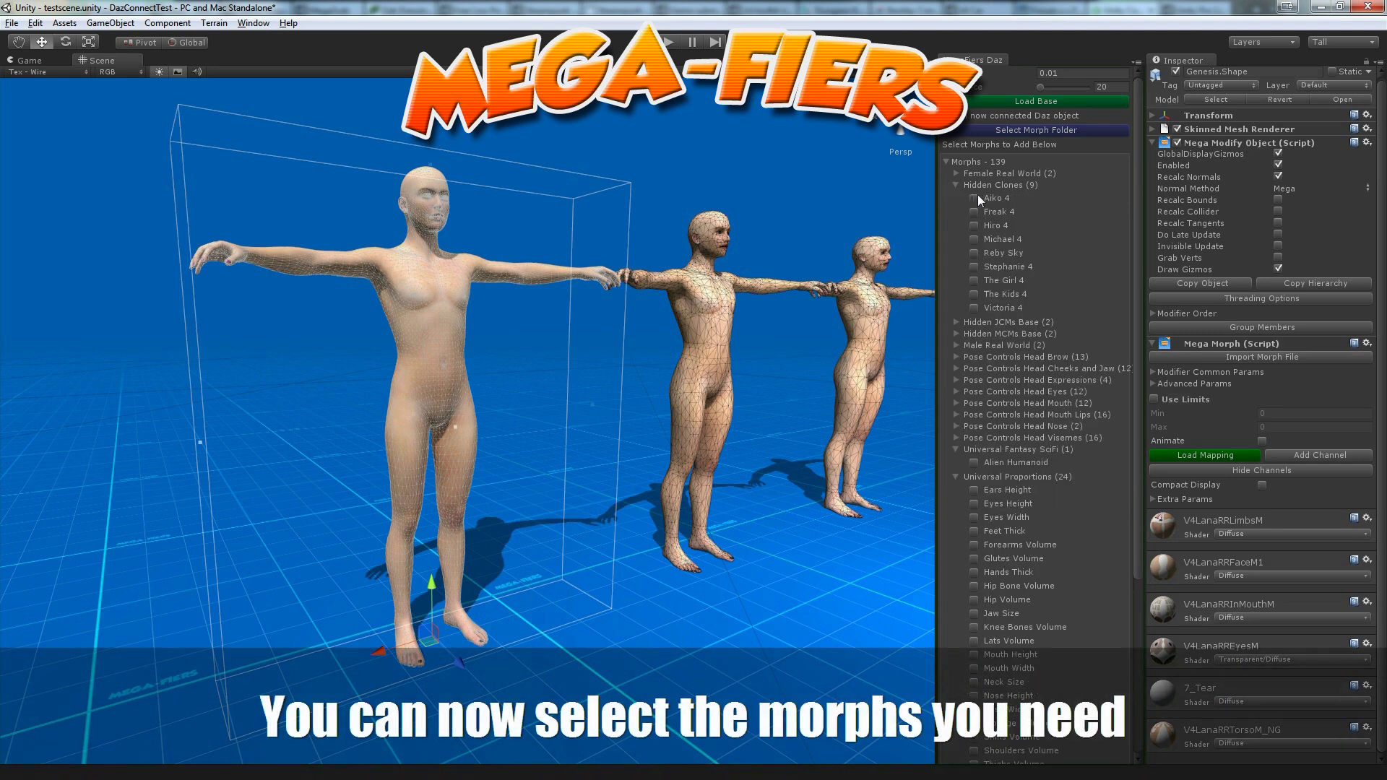
scroll(1030, 301, down, 5)
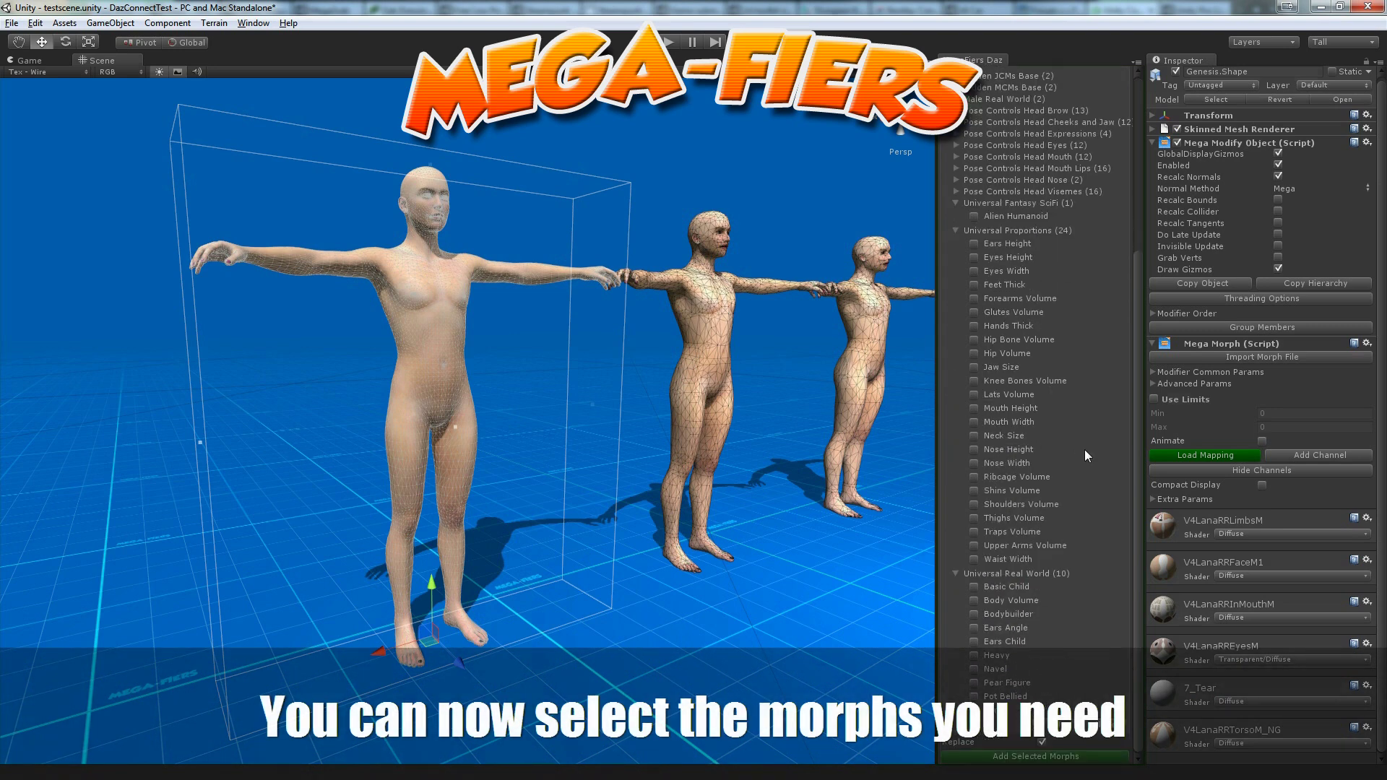
click(975, 697)
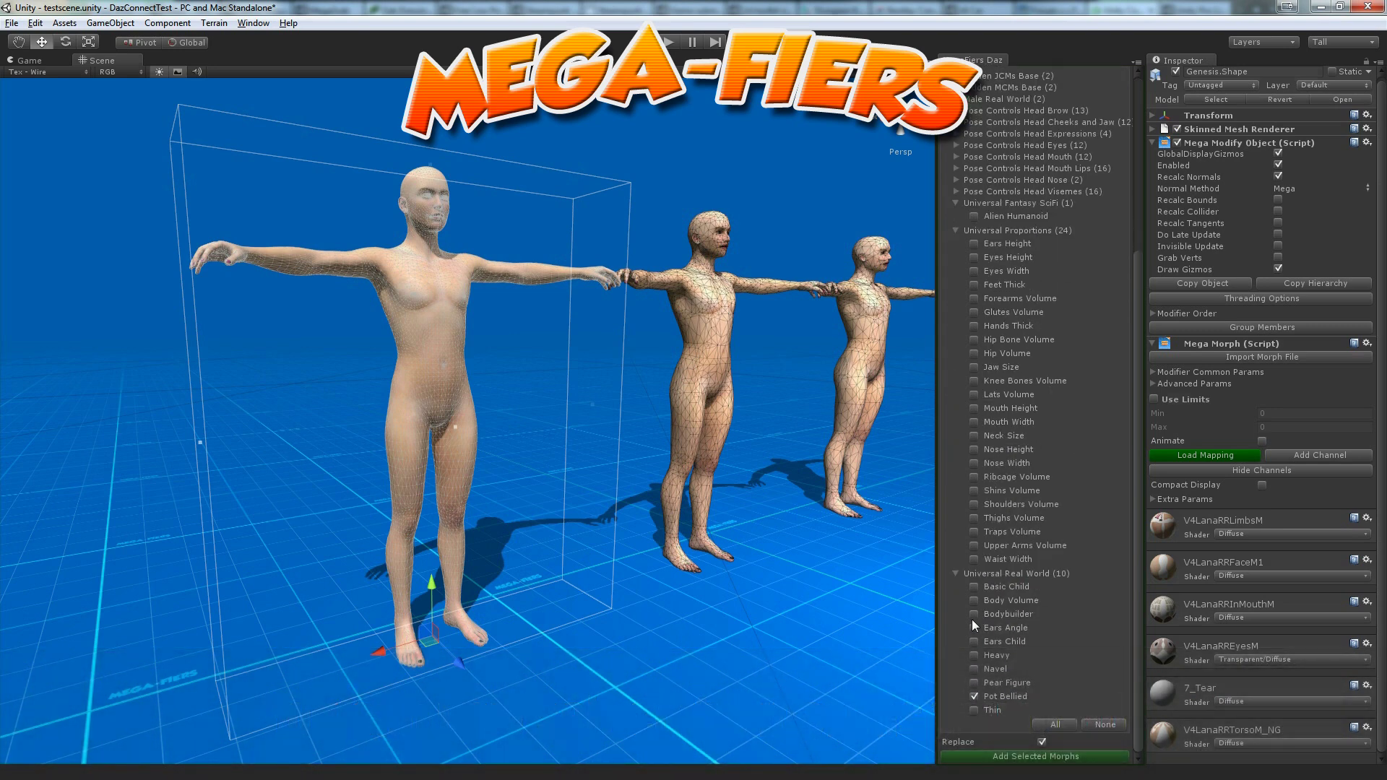
click(975, 655)
click(974, 532)
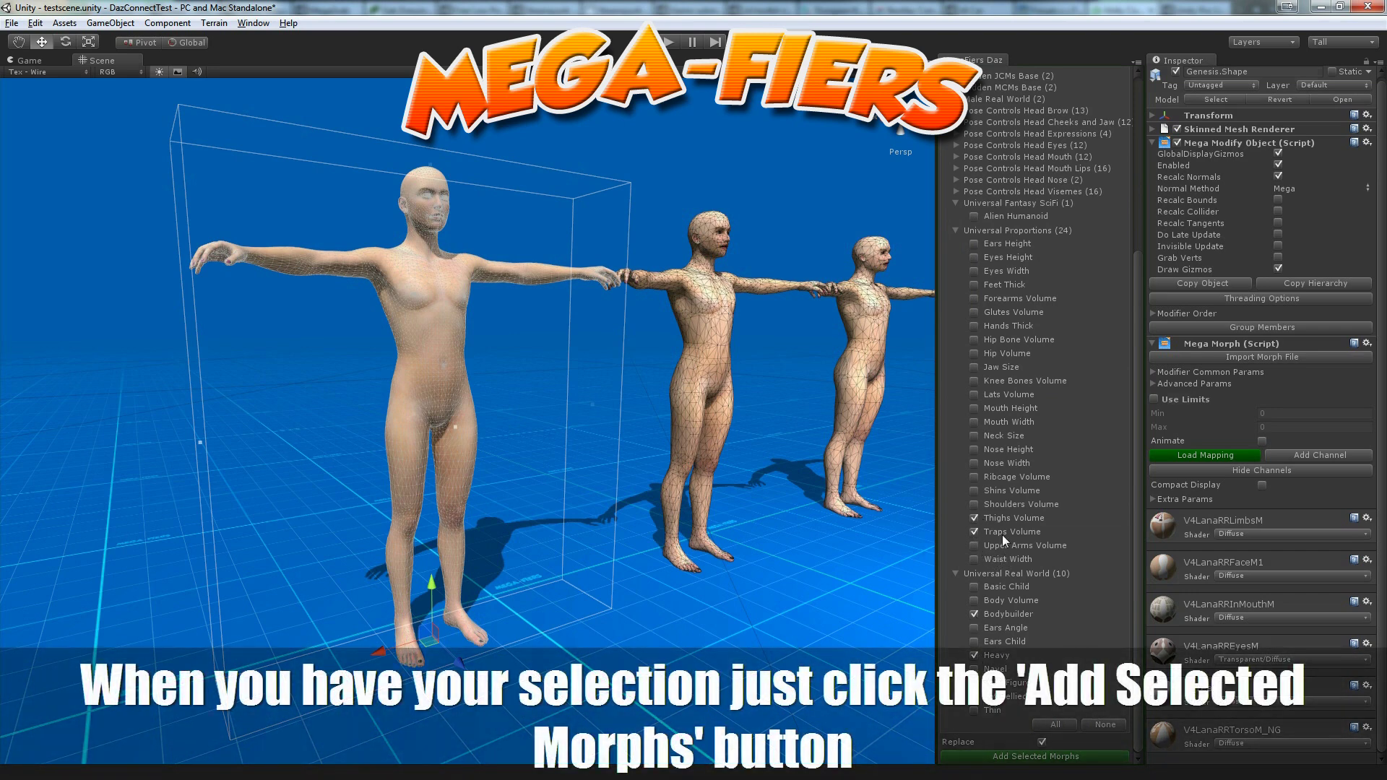
click(974, 477)
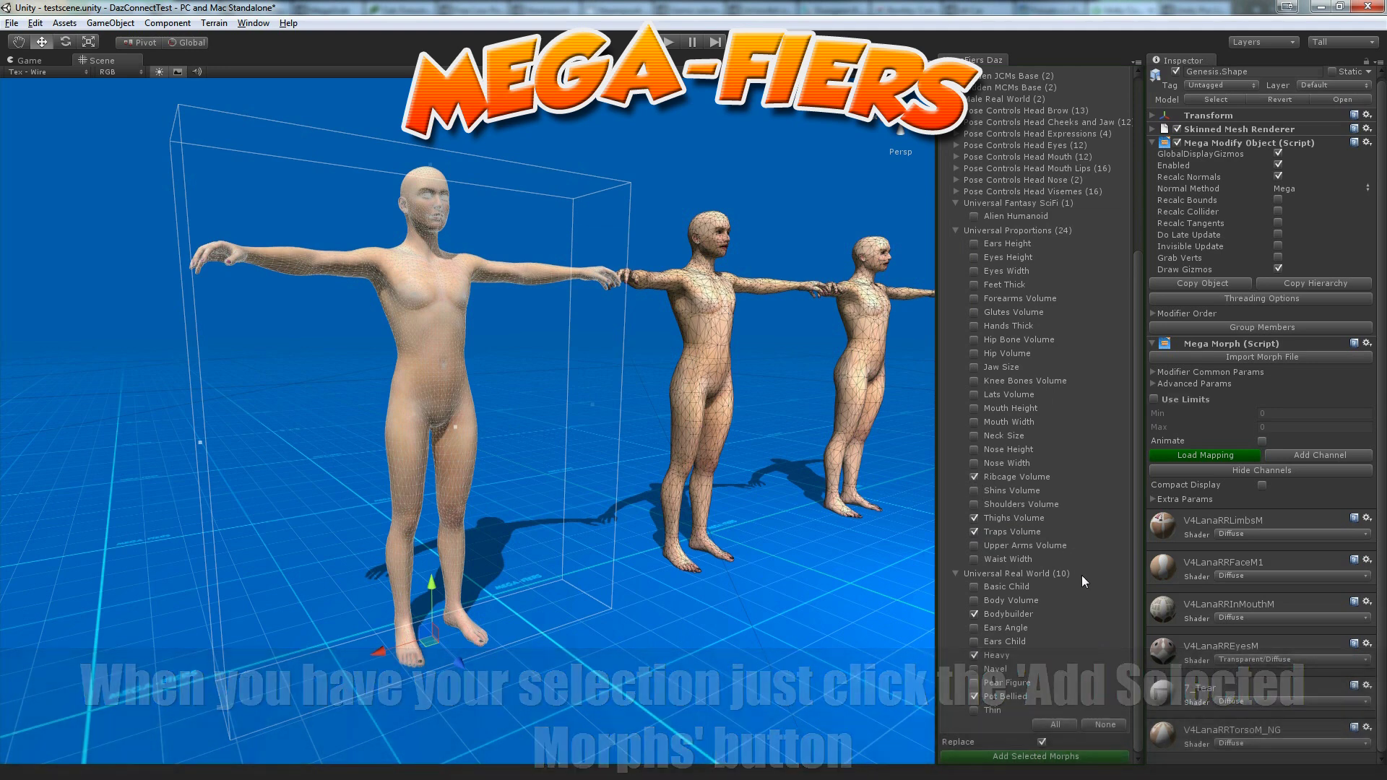
Add the six marked morphs as channels 0–5, then test the Bodybuilder and Thighs Volume sliders.
click(1040, 757)
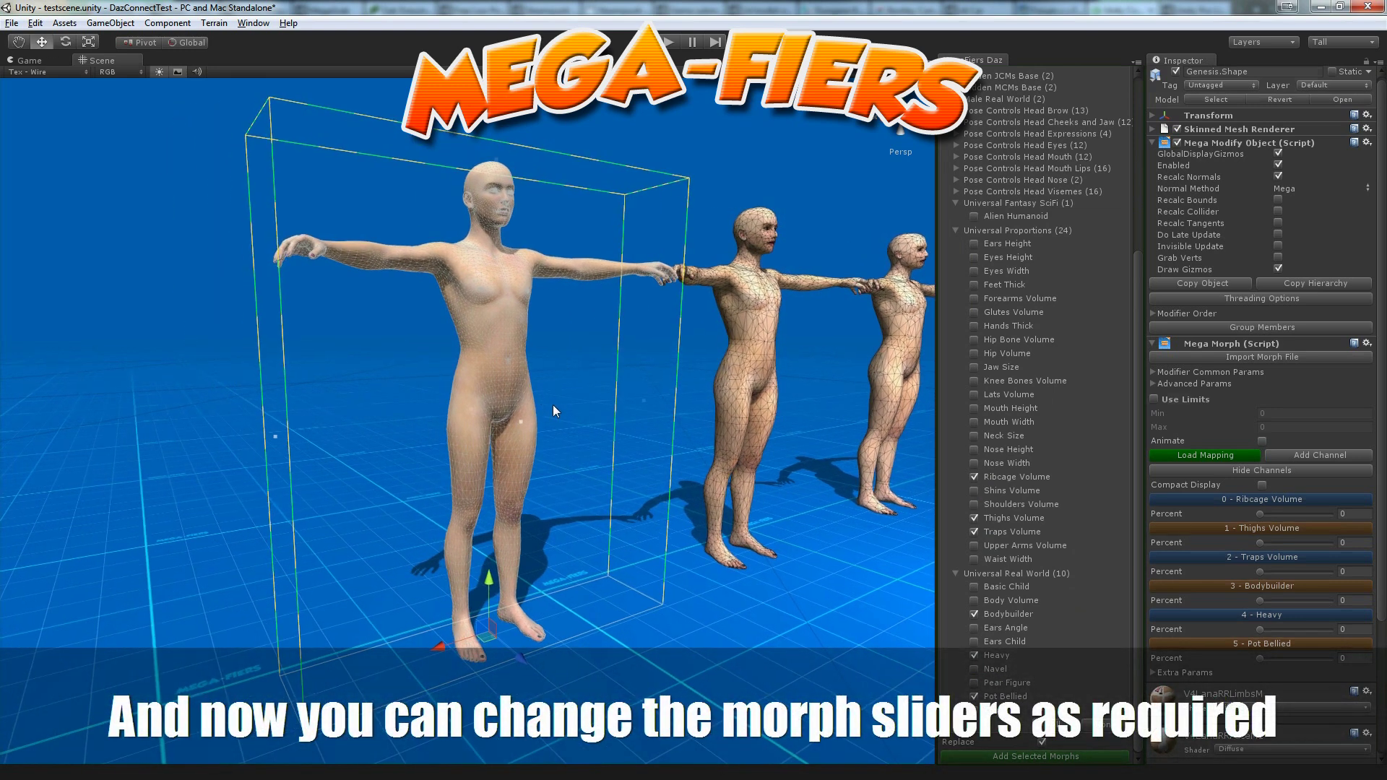
alt+drag(535, 401, 571, 436)
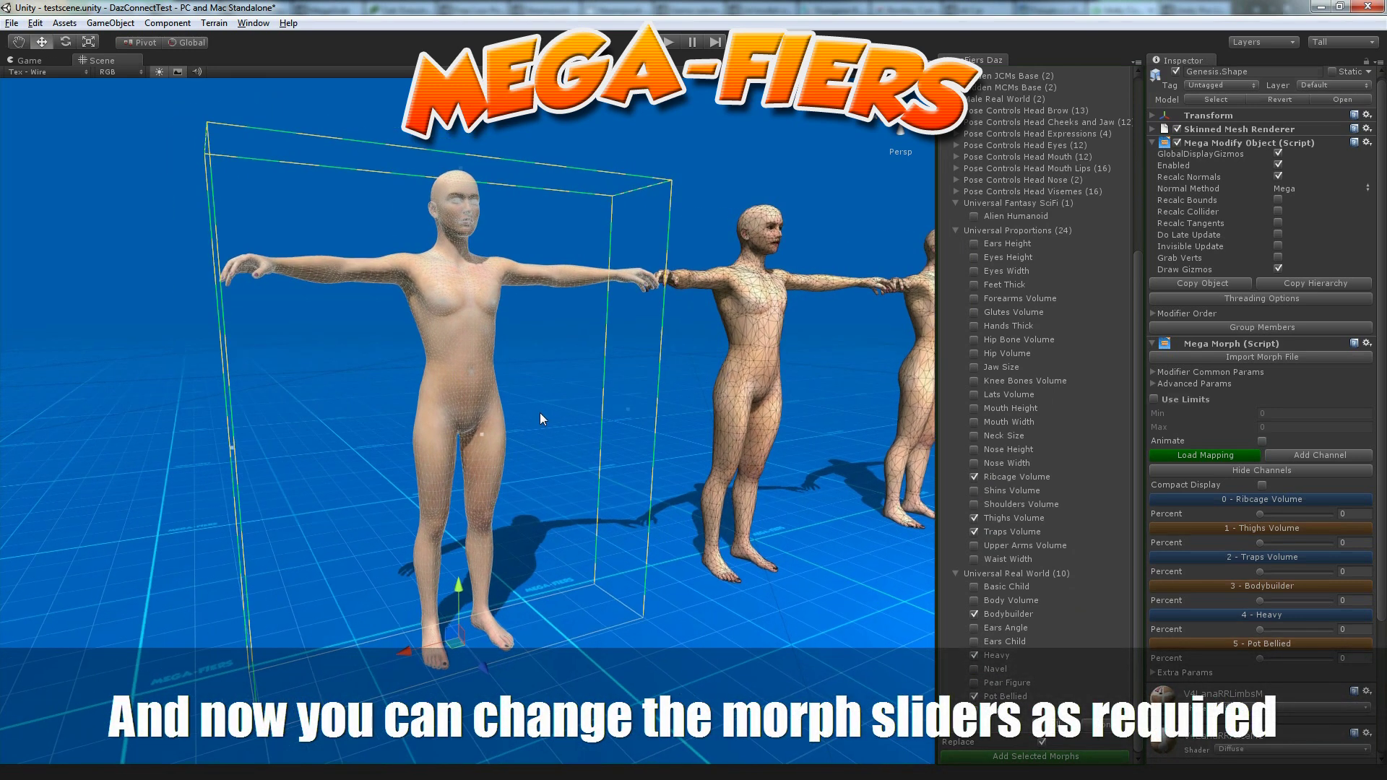
alt+right_drag(571, 436, 605, 406)
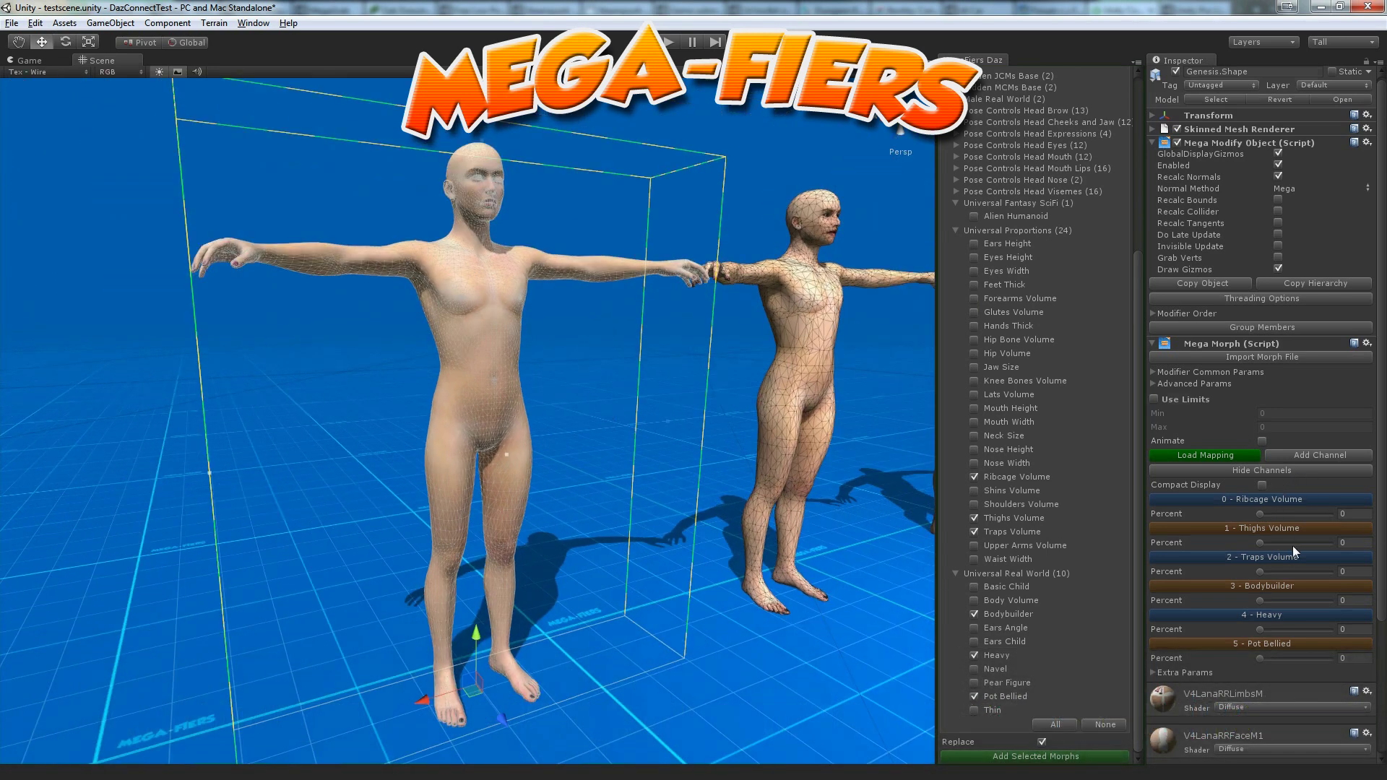
mouse_move(1261, 601)
mouse_down()
mouse_move(1337, 601)
mouse_move(1251, 612)
mouse_move(1316, 659)
mouse_move(1246, 664)
mouse_up()
mouse_move(1263, 543)
mouse_down()
mouse_move(1338, 542)
mouse_move(1251, 540)
mouse_move(1309, 514)
mouse_move(1238, 515)
mouse_up()
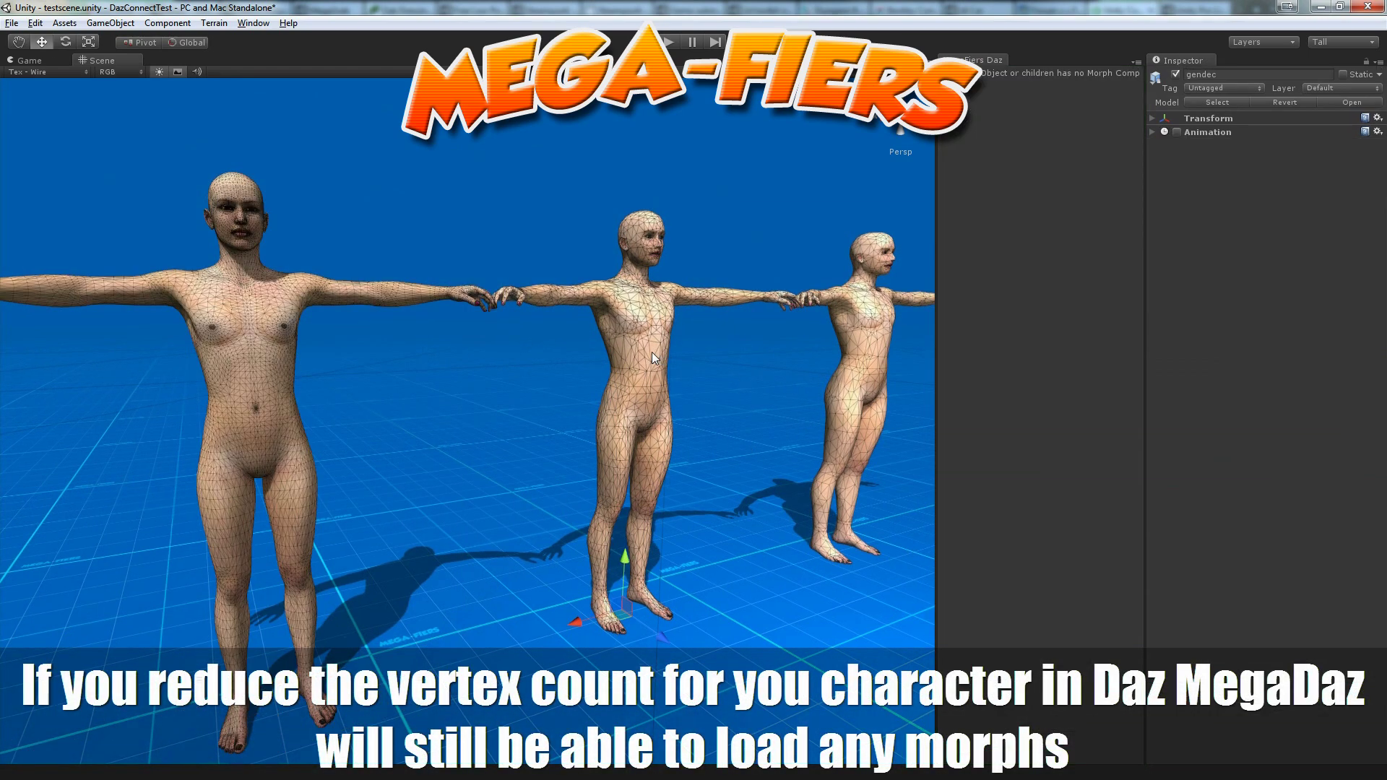
Select and frame the middle decimated figure, then add a Morph modifier to it.
click(651, 353)
key(f)
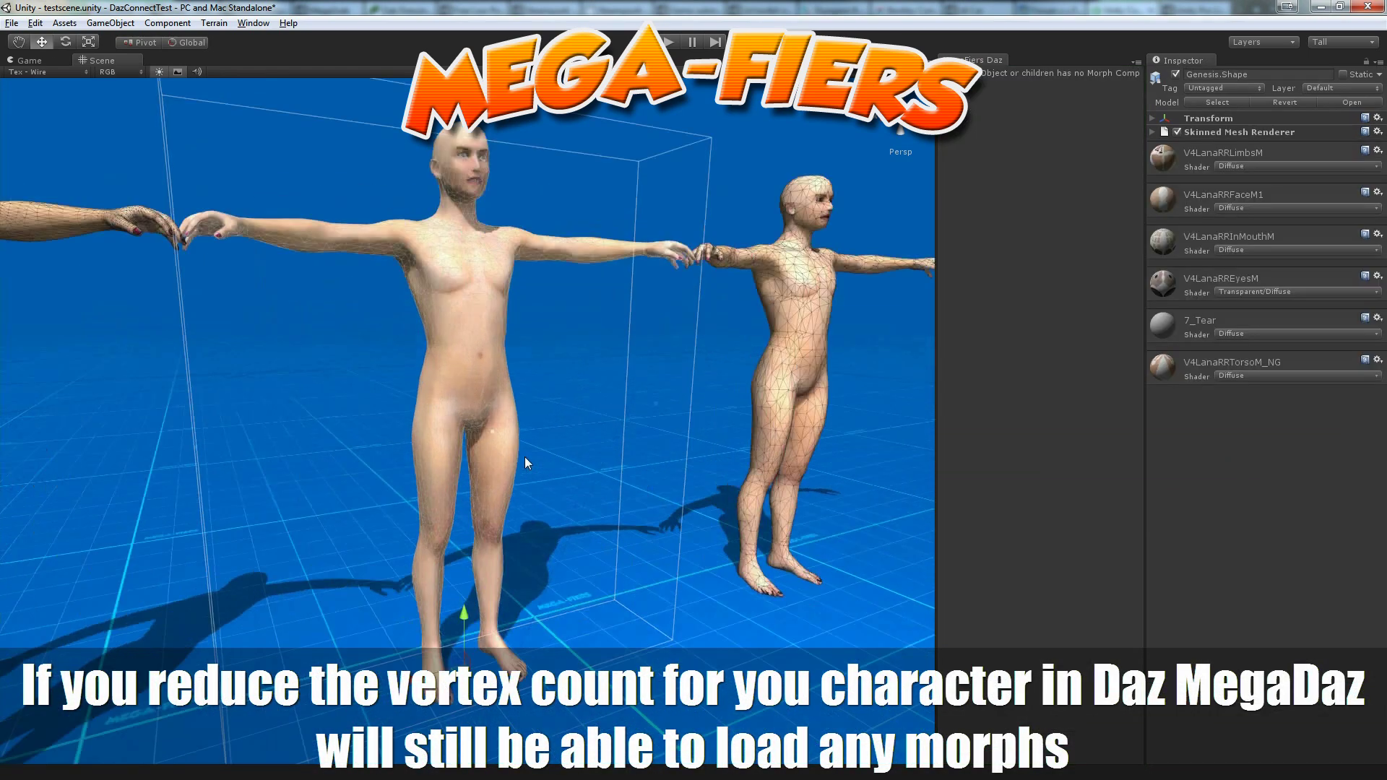
scroll(524, 457, up, 3)
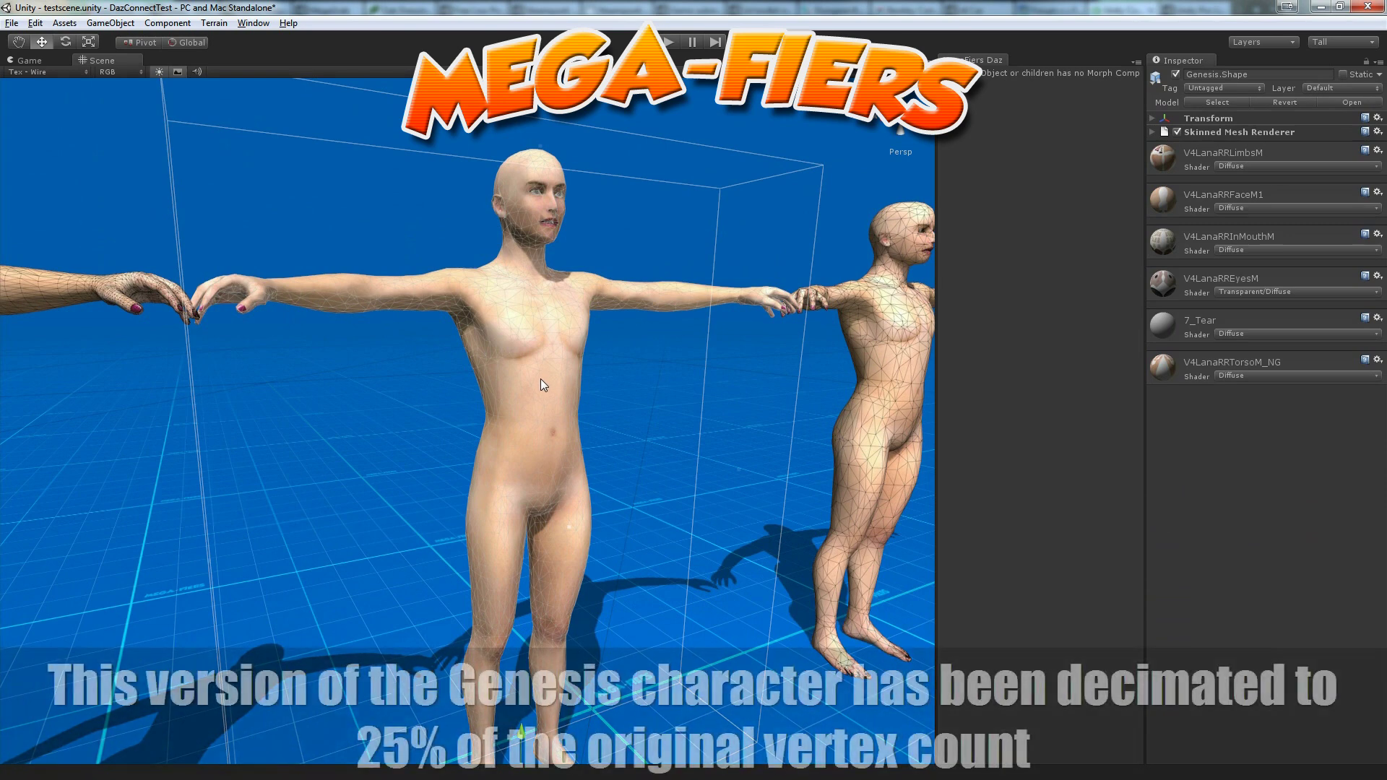
click(171, 24)
mouse_move(195, 168)
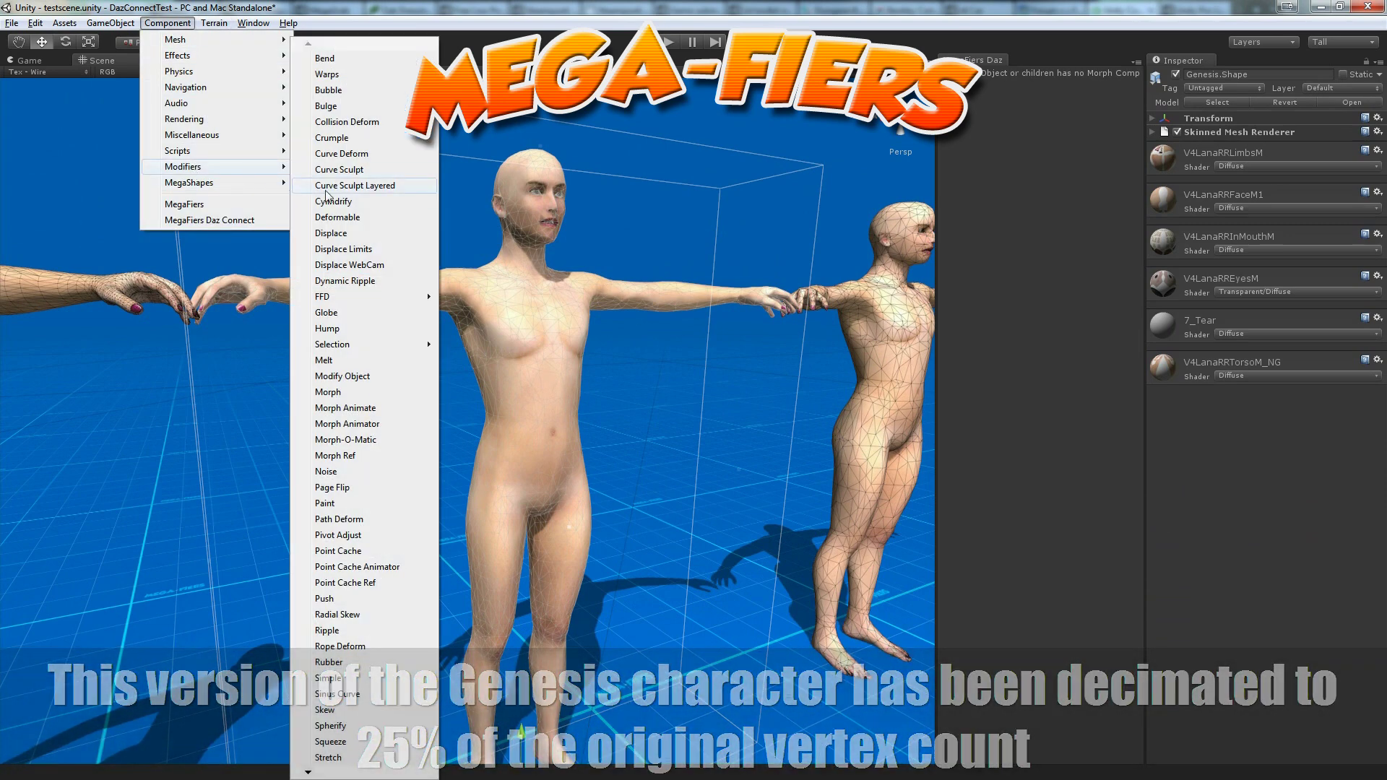
click(344, 390)
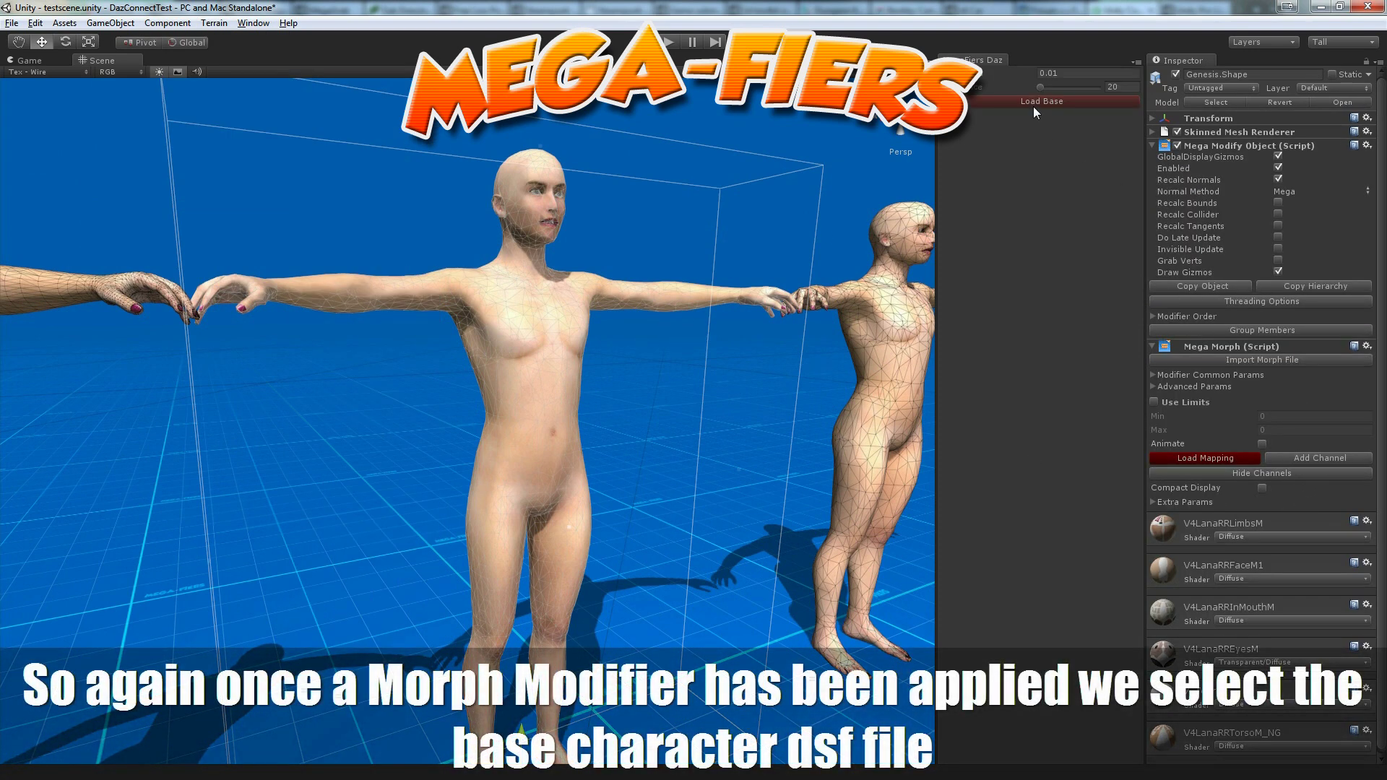
Load Genesis.dsf from the DazFiles folder as the base mesh.
click(1035, 103)
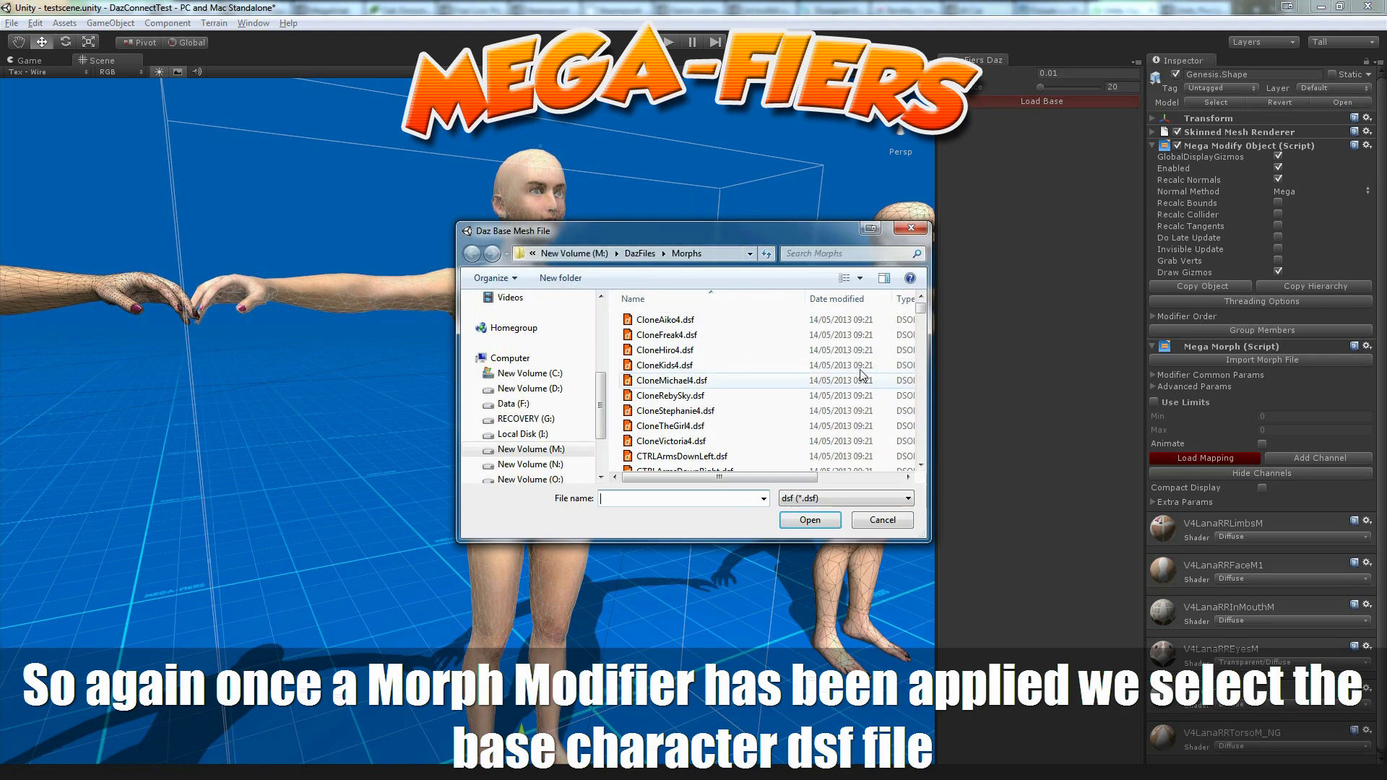
click(640, 253)
click(658, 336)
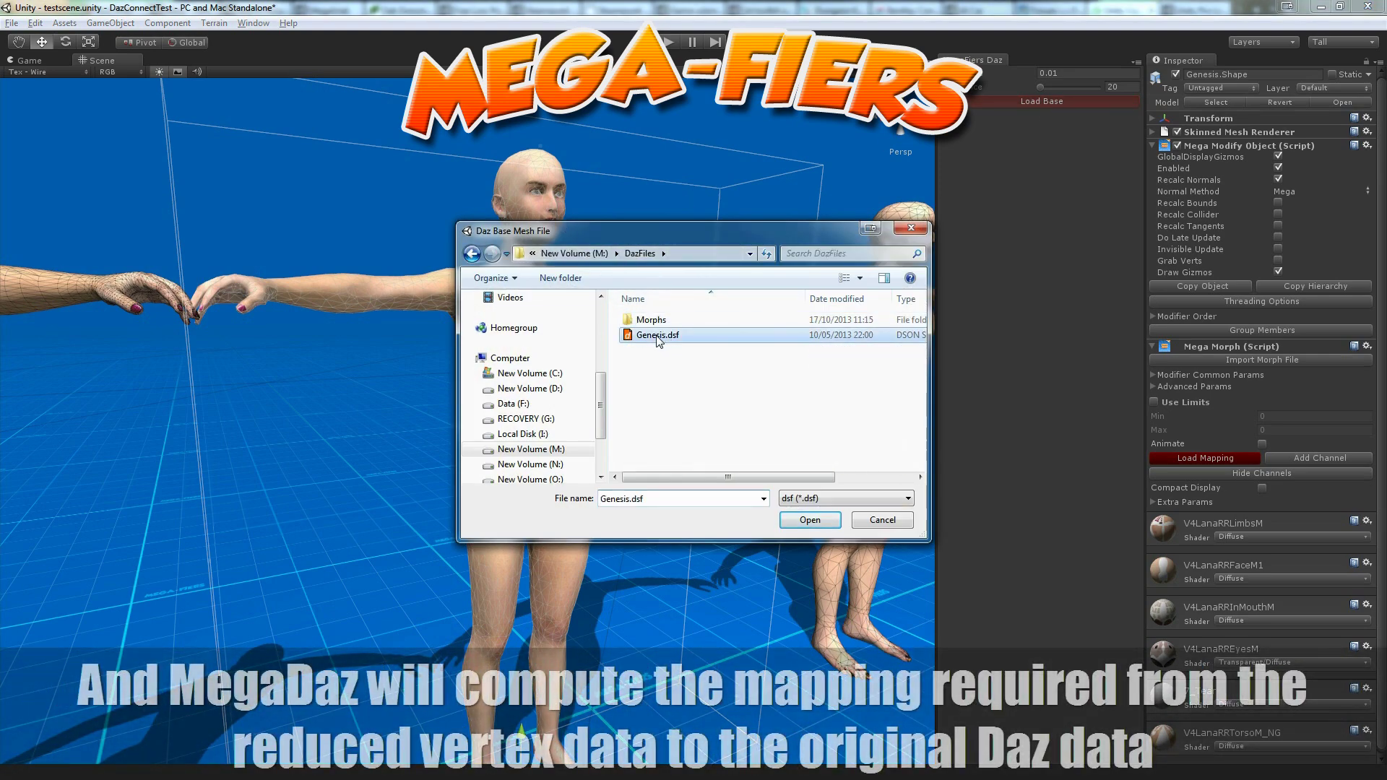
click(811, 521)
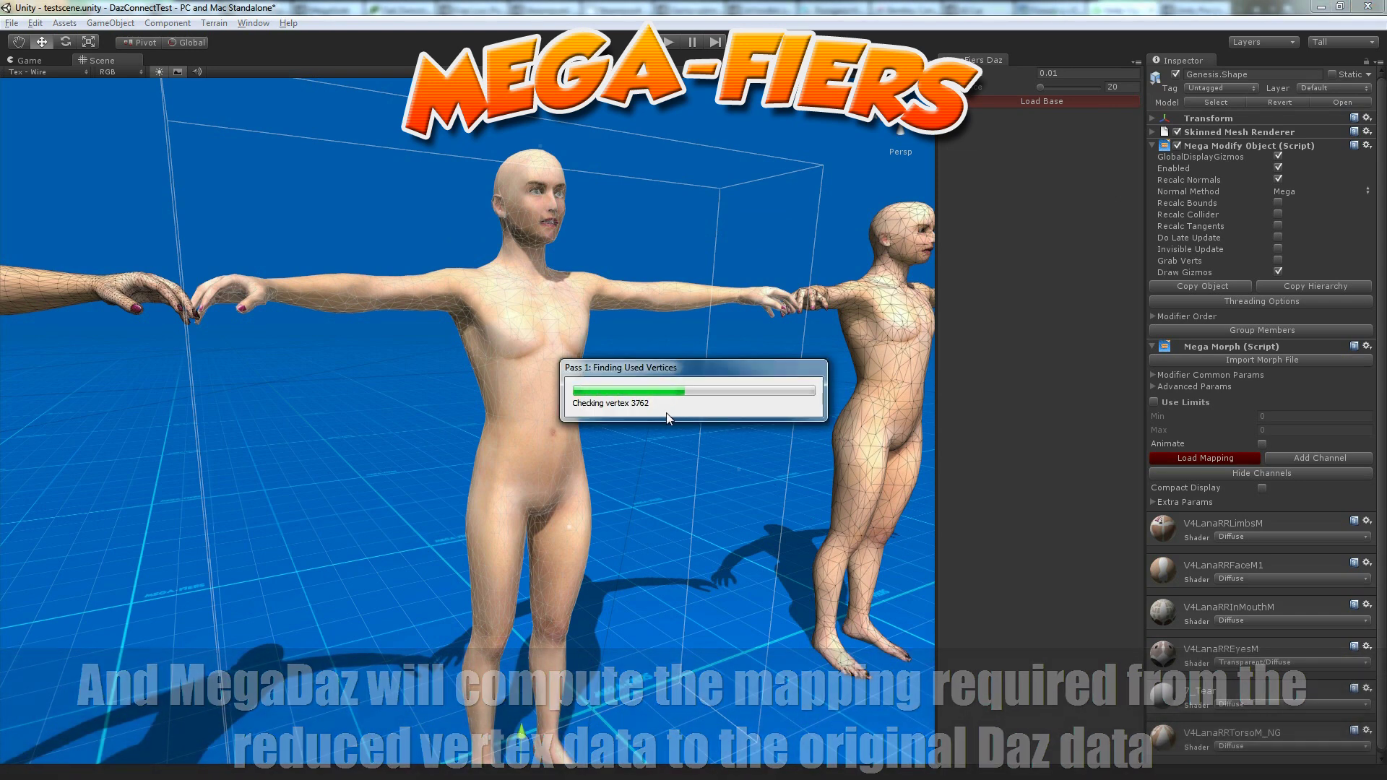
Add the eight checked morphs, Ribcage Volume through Thin, as channels on the decimated figure.
click(788, 426)
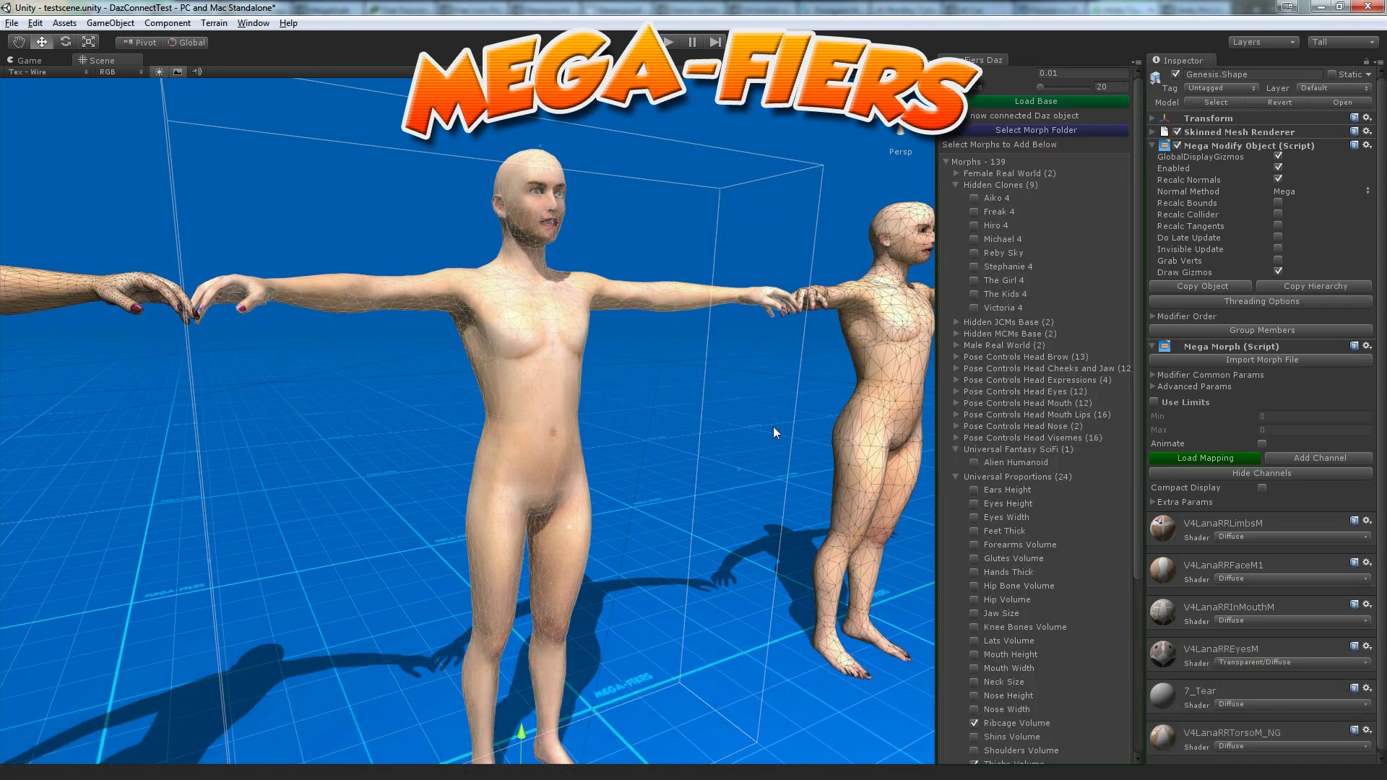
drag(1138, 363, 1149, 546)
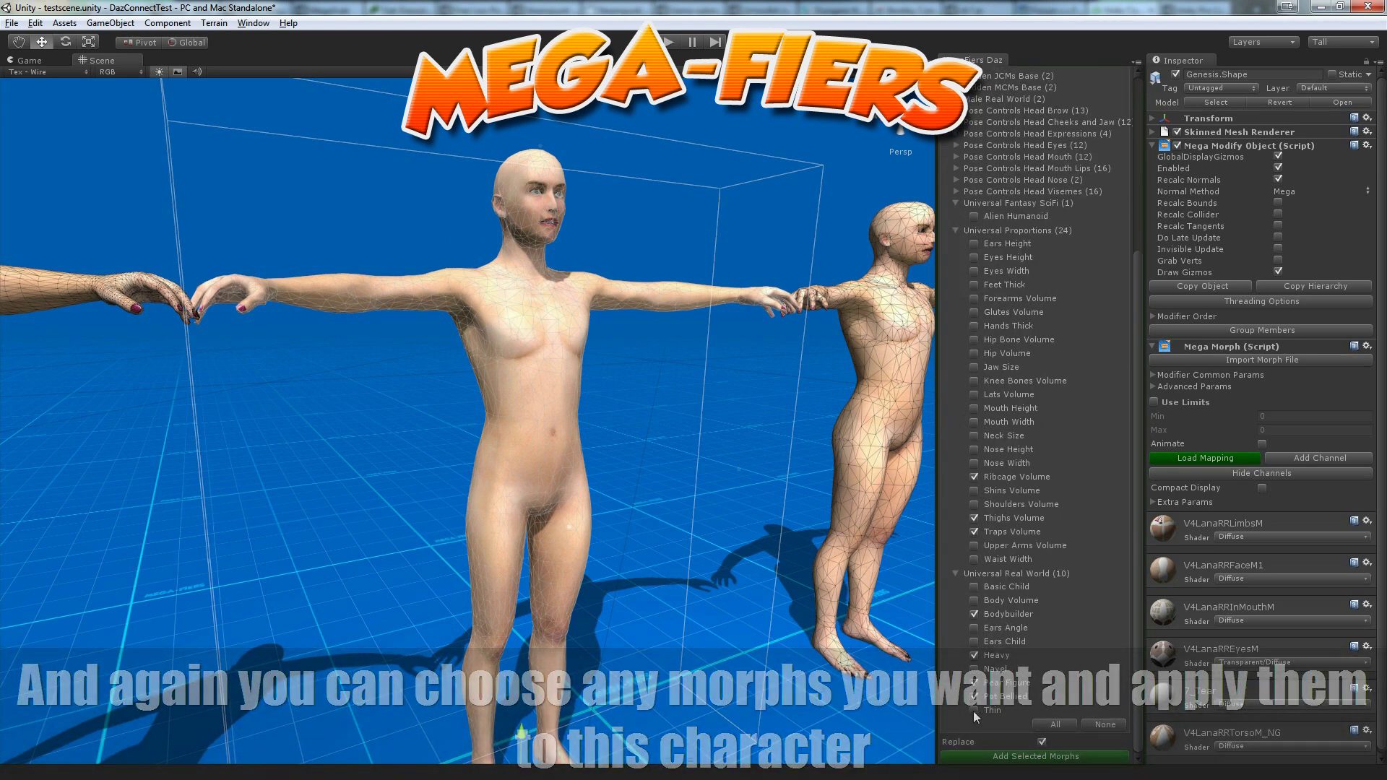
click(1043, 757)
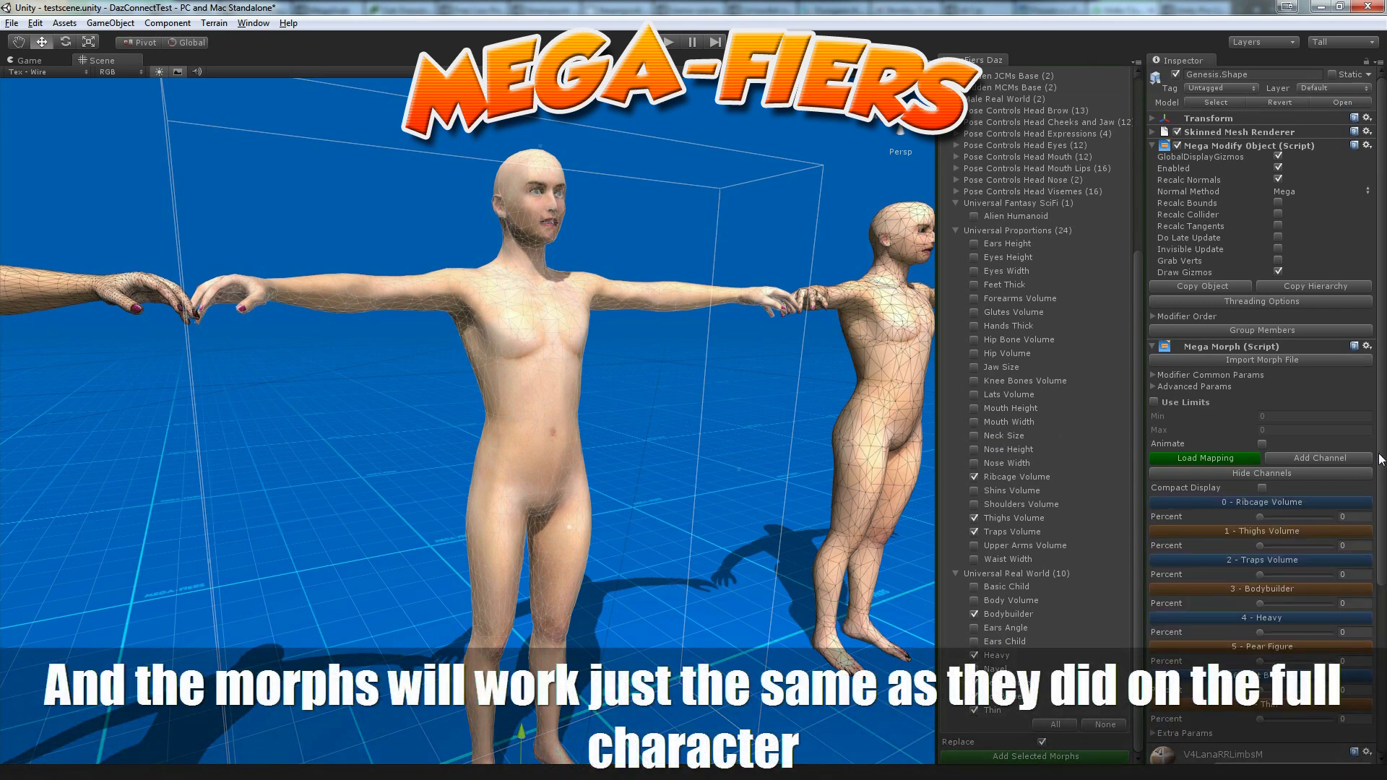
Test the sliders: Traps Volume to 100, Pot Bellied and Pear Figure, Ribcage Volume near 31 percent.
drag(1380, 460, 1337, 526)
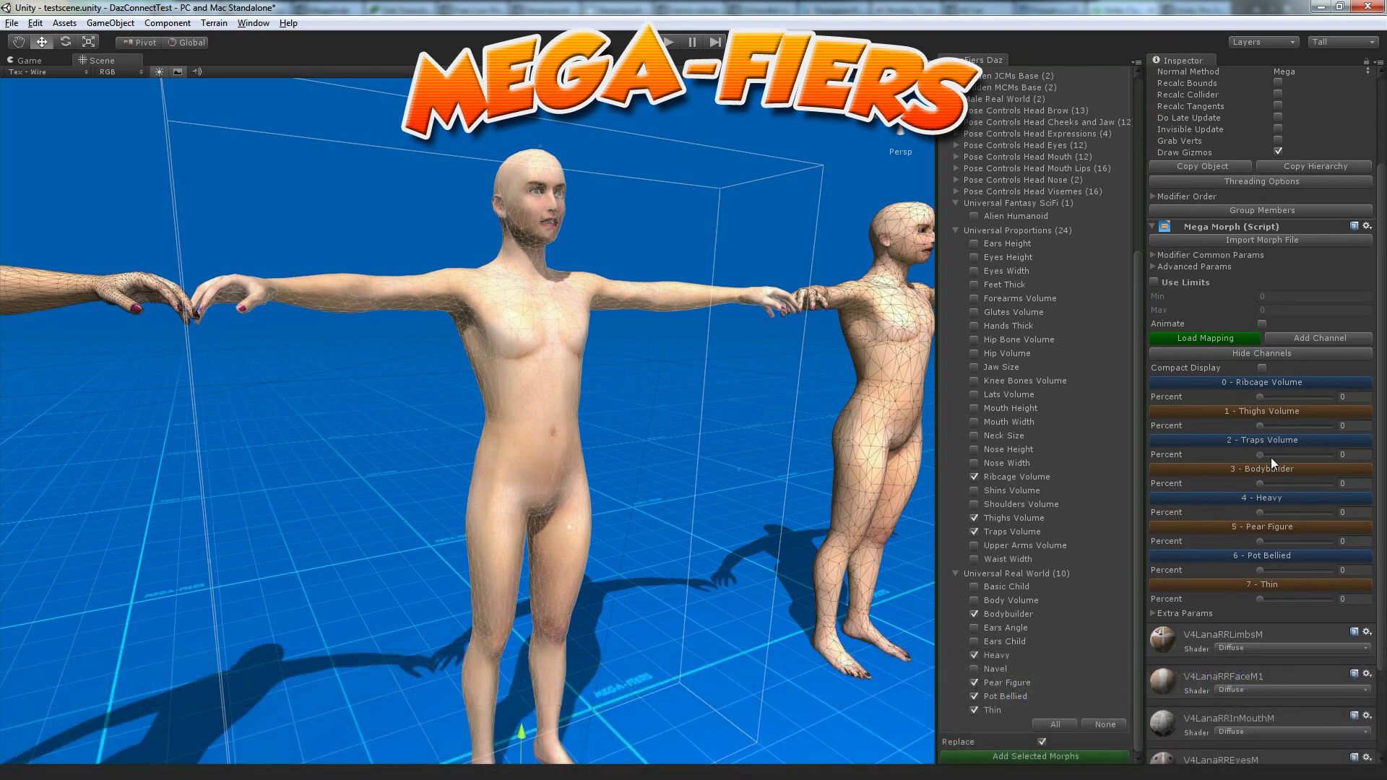
mouse_move(1271, 457)
mouse_down()
mouse_move(1334, 455)
mouse_move(1250, 459)
mouse_up()
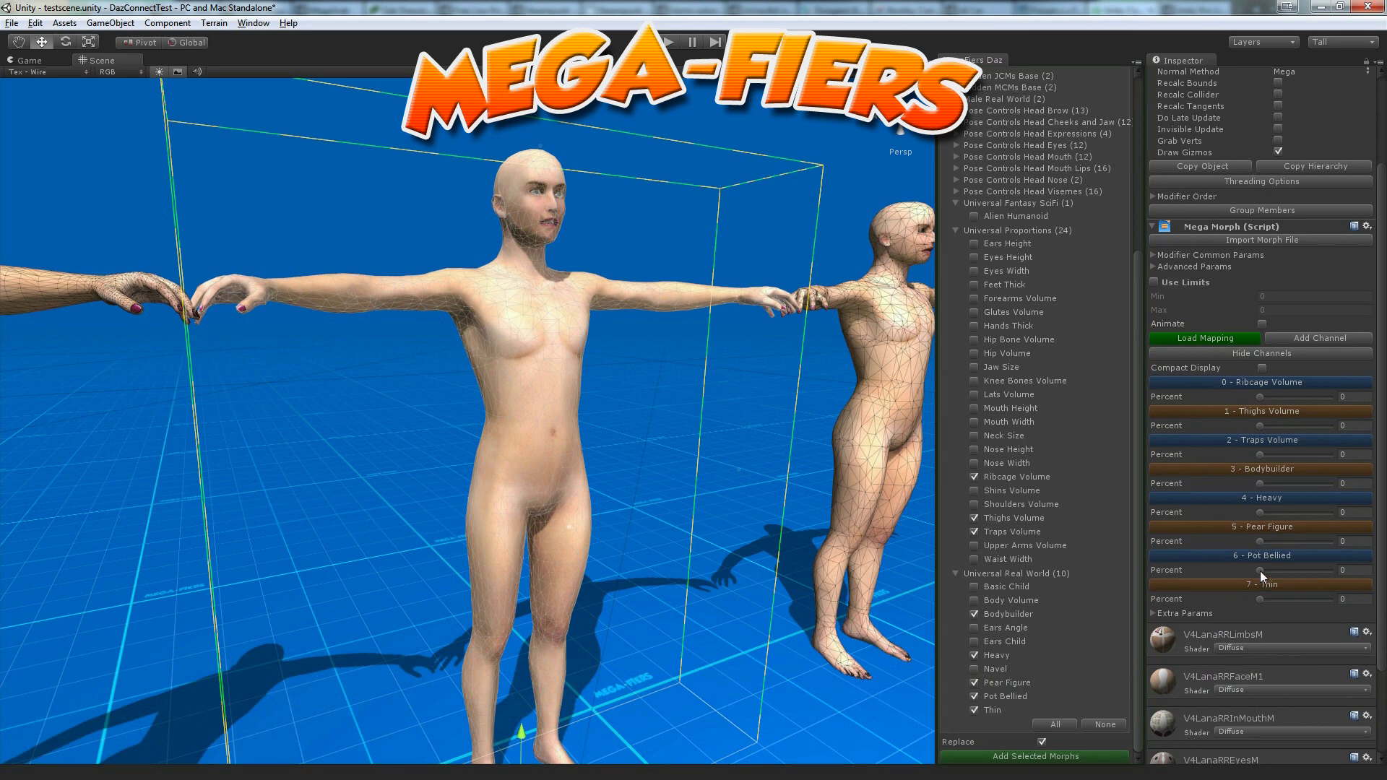
mouse_move(1260, 570)
mouse_down()
mouse_move(1277, 540)
mouse_move(1258, 601)
mouse_move(1311, 595)
mouse_move(1227, 594)
mouse_up()
mouse_move(1260, 397)
mouse_down()
mouse_move(1346, 405)
mouse_move(1281, 399)
mouse_up()
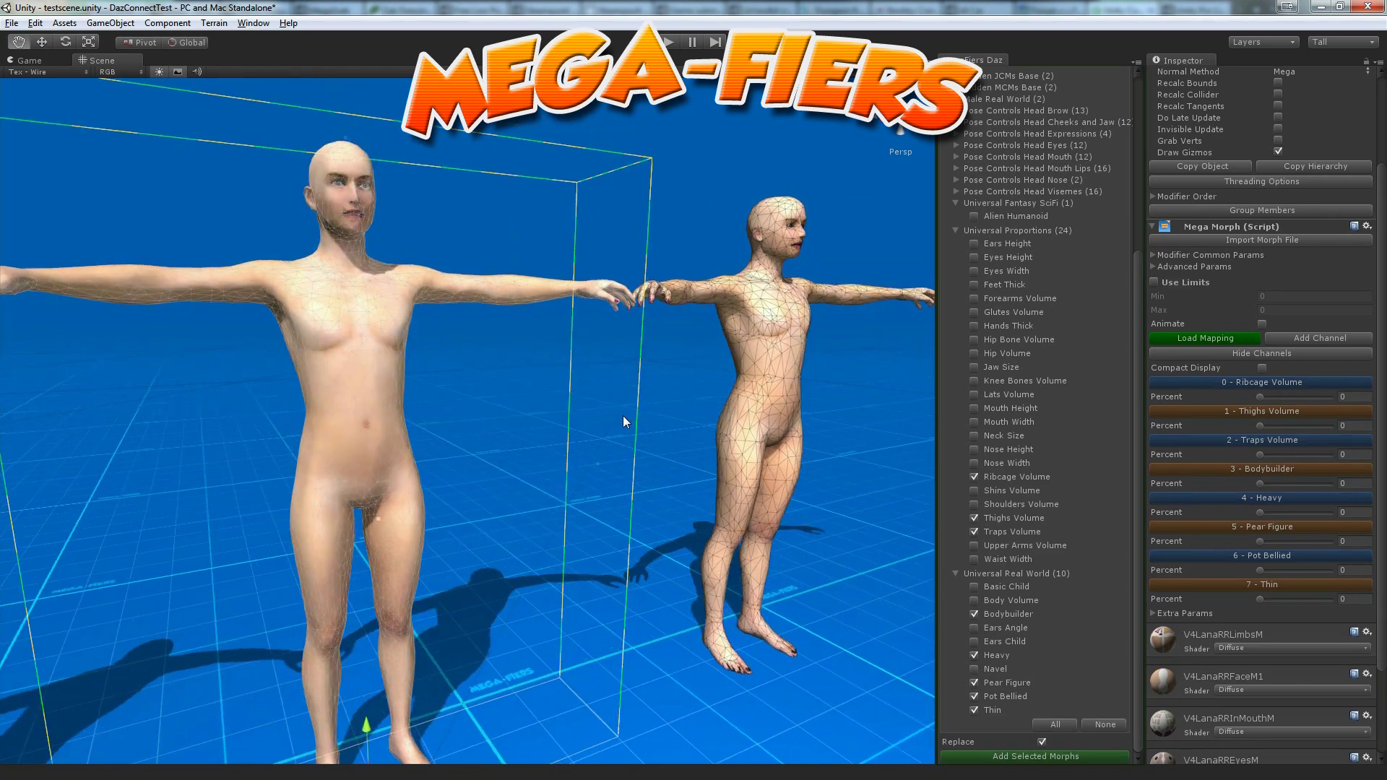
Select and frame the 10% decimated figure's Genesis.Shape and add a Morph modifier.
click(661, 390)
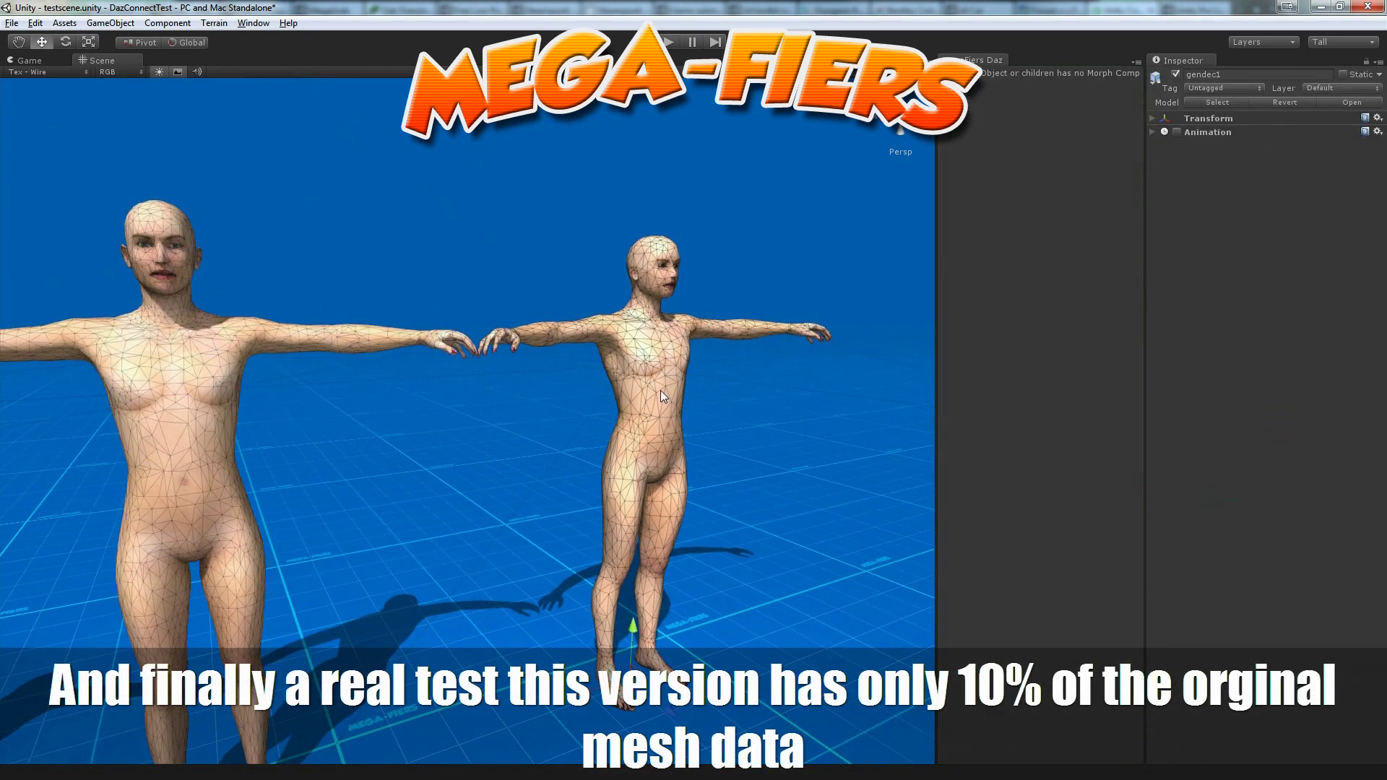
click(660, 390)
key(f)
scroll(534, 462, up, 3)
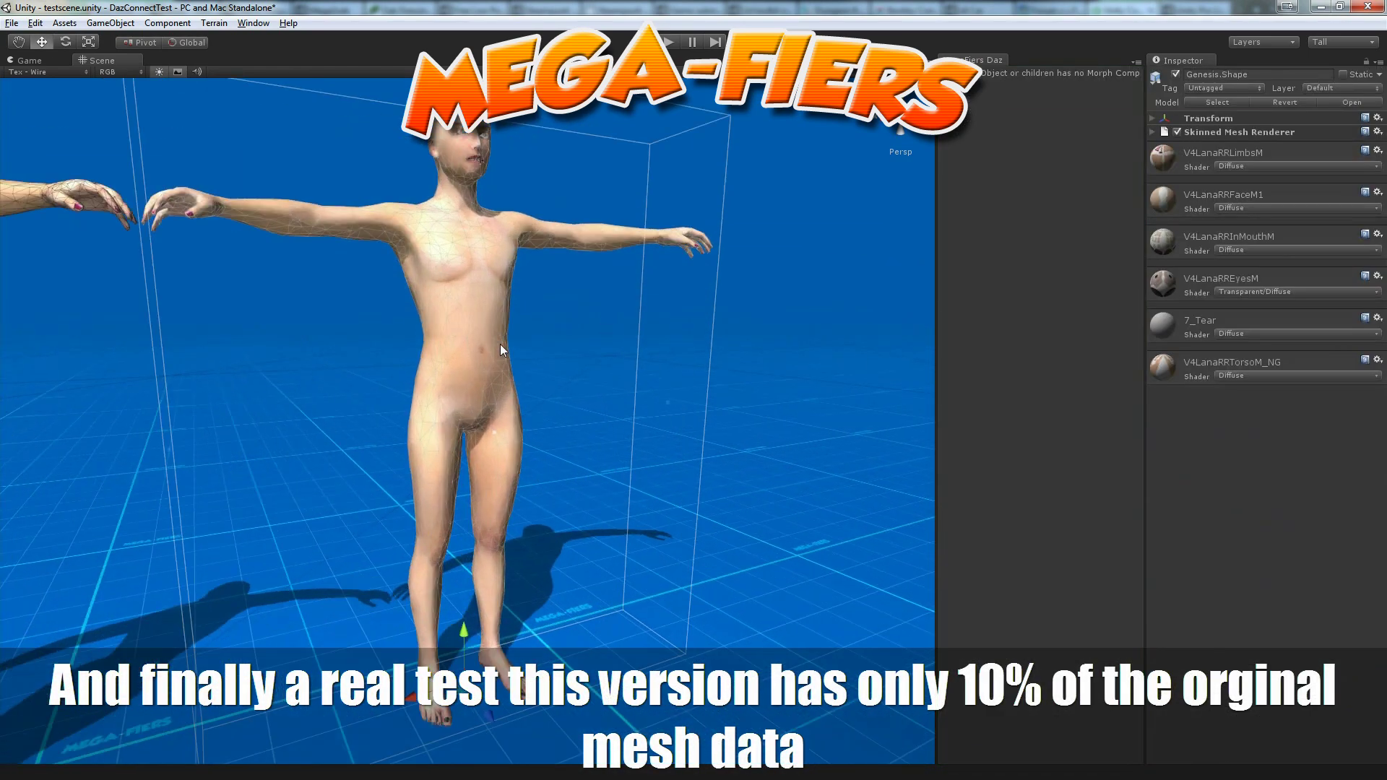
scroll(500, 344, down, 1)
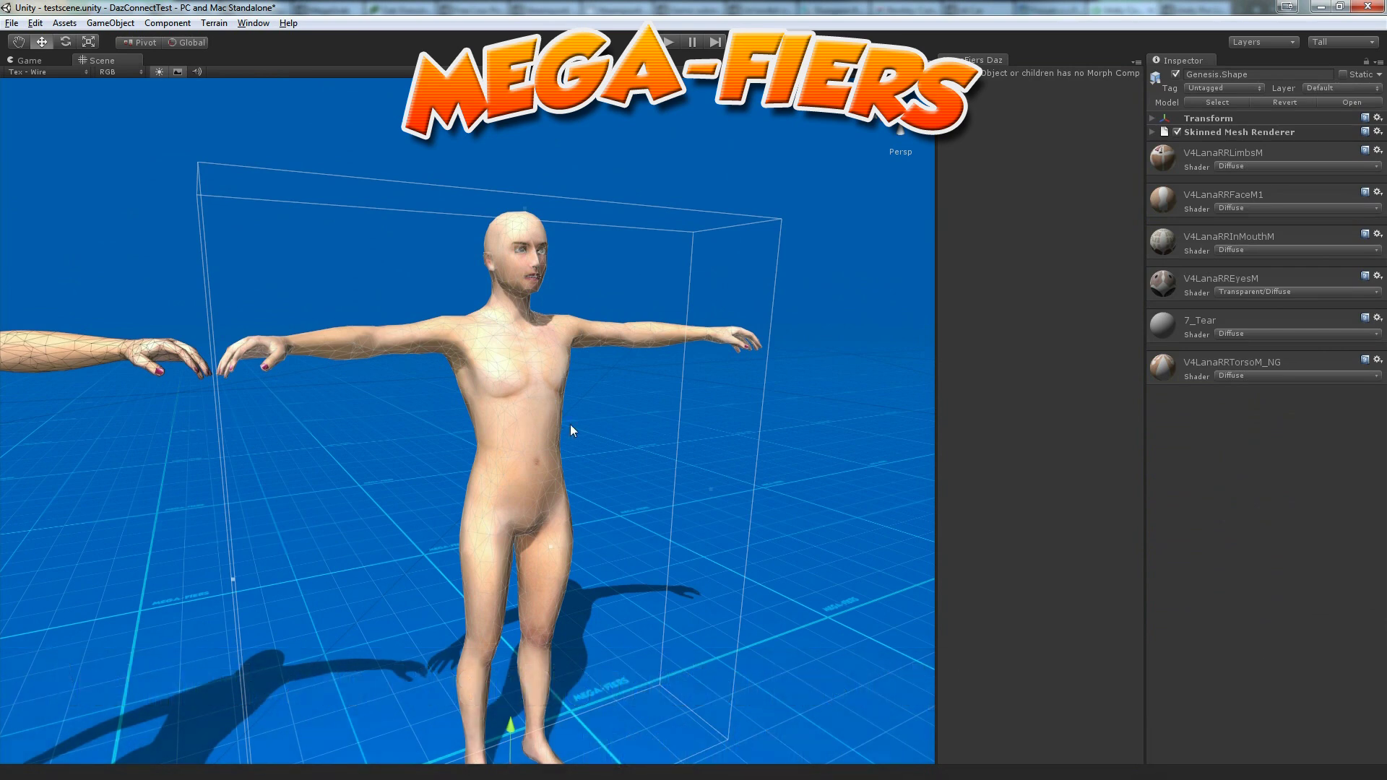
click(166, 23)
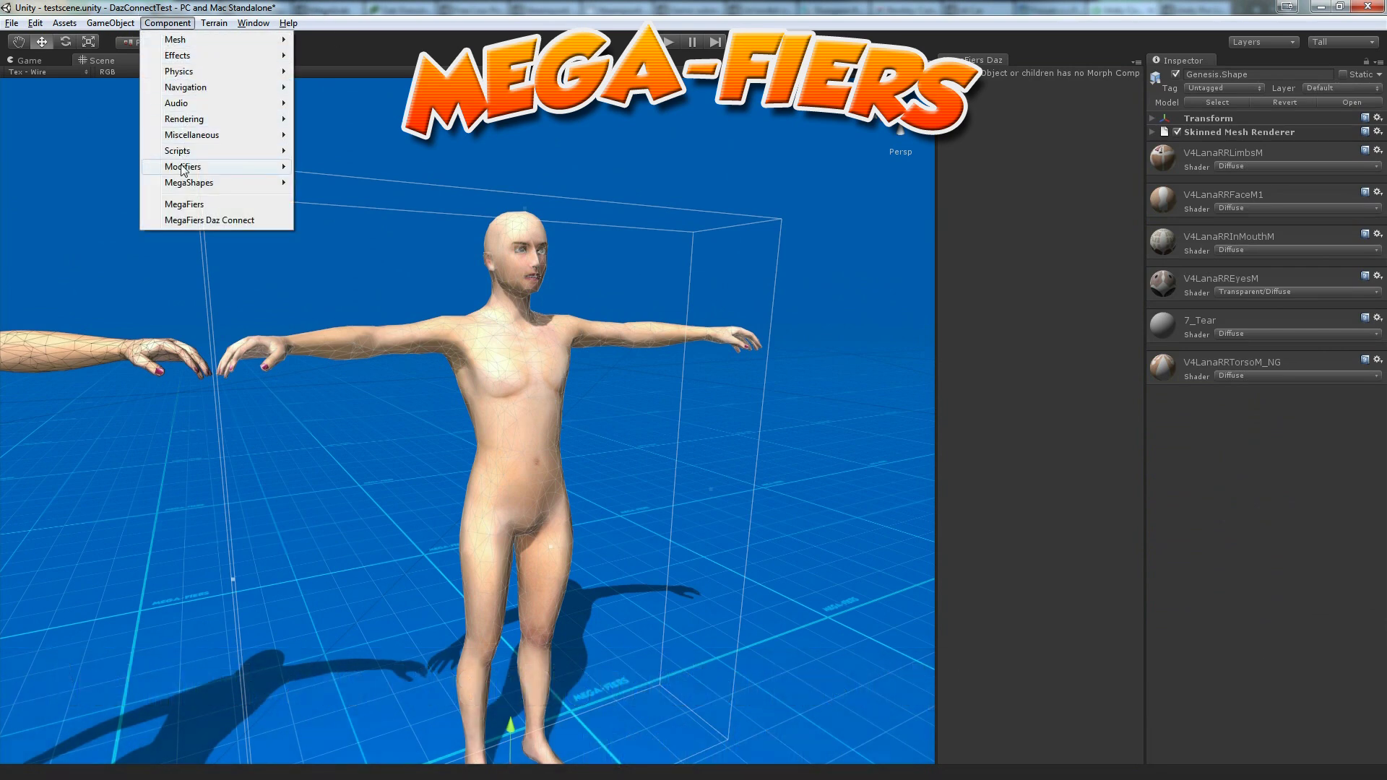
mouse_move(188, 167)
click(351, 392)
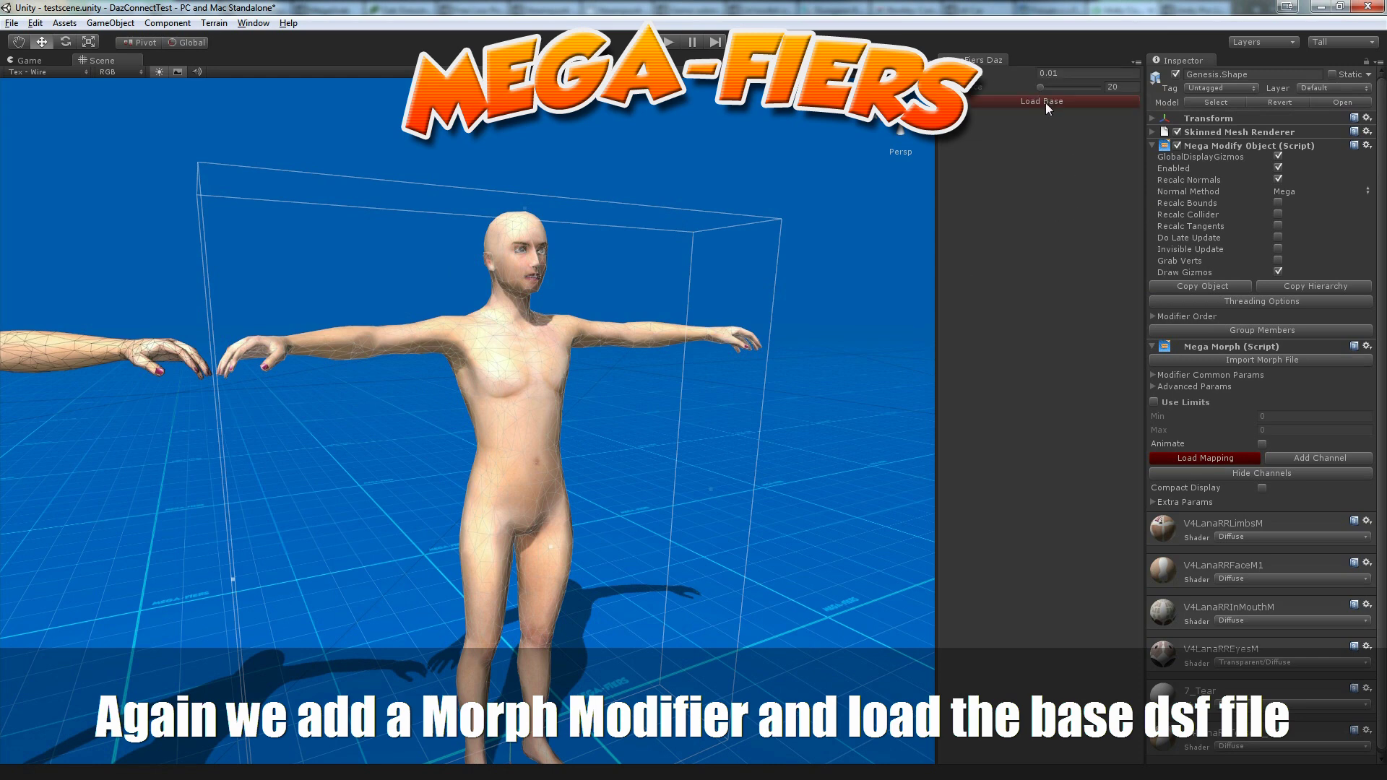
Map Genesis.dsf as the base mesh and confirm the Morph Base Mapping message.
click(1046, 103)
click(663, 344)
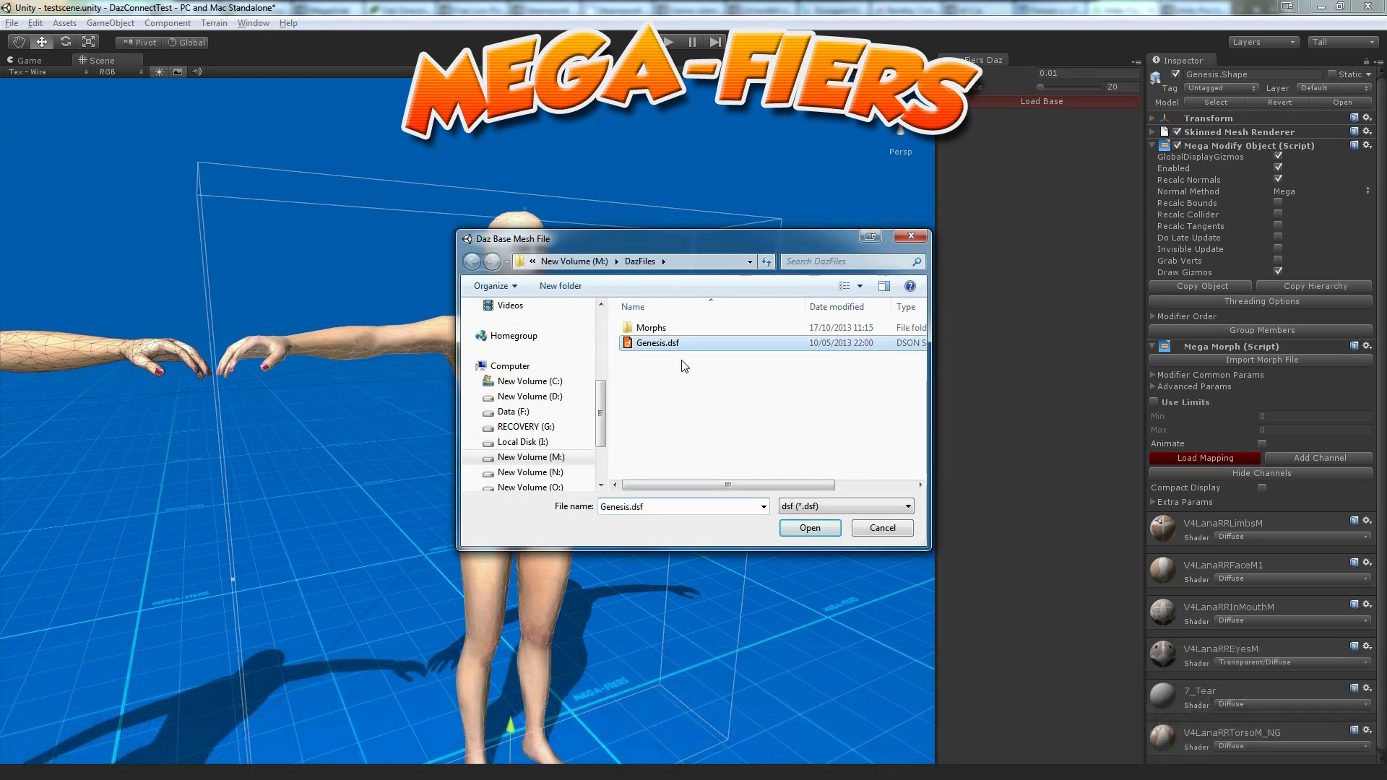
click(810, 528)
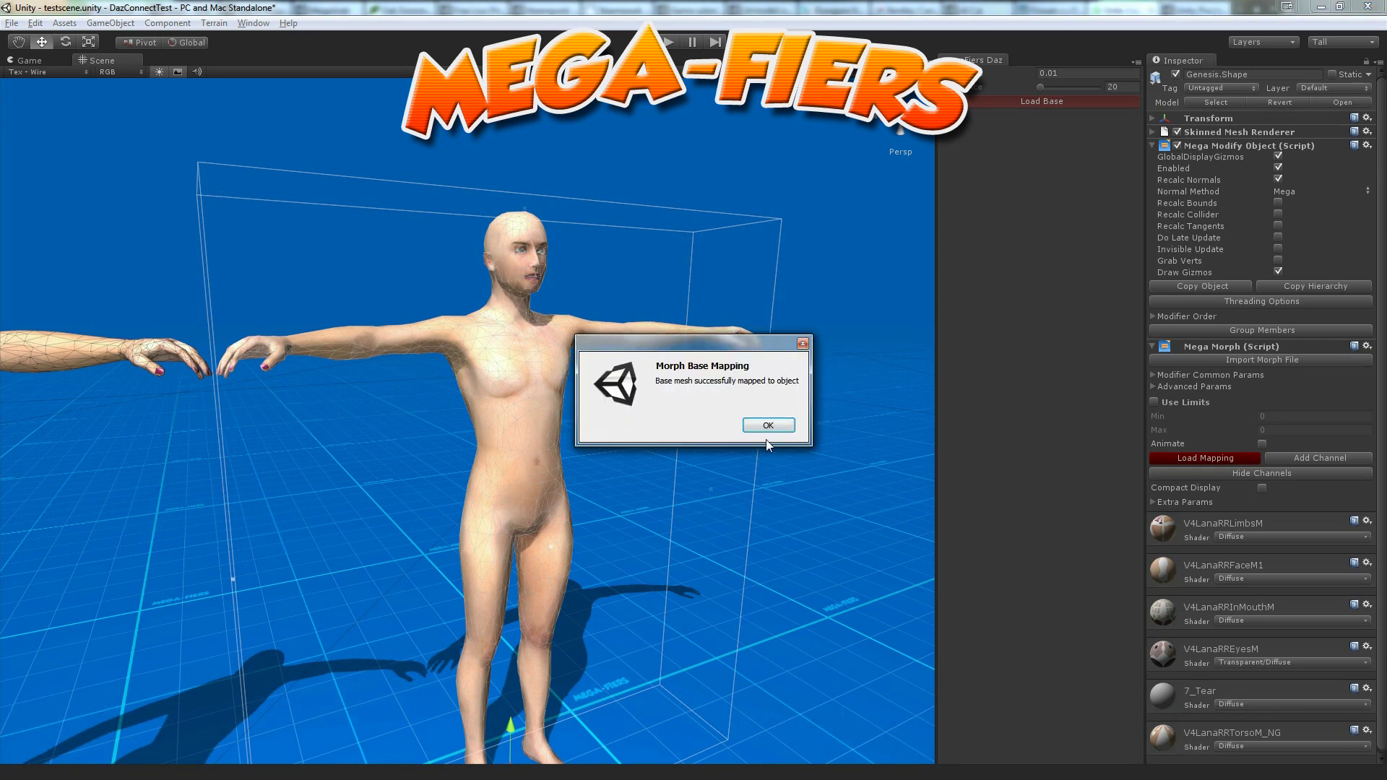
click(768, 425)
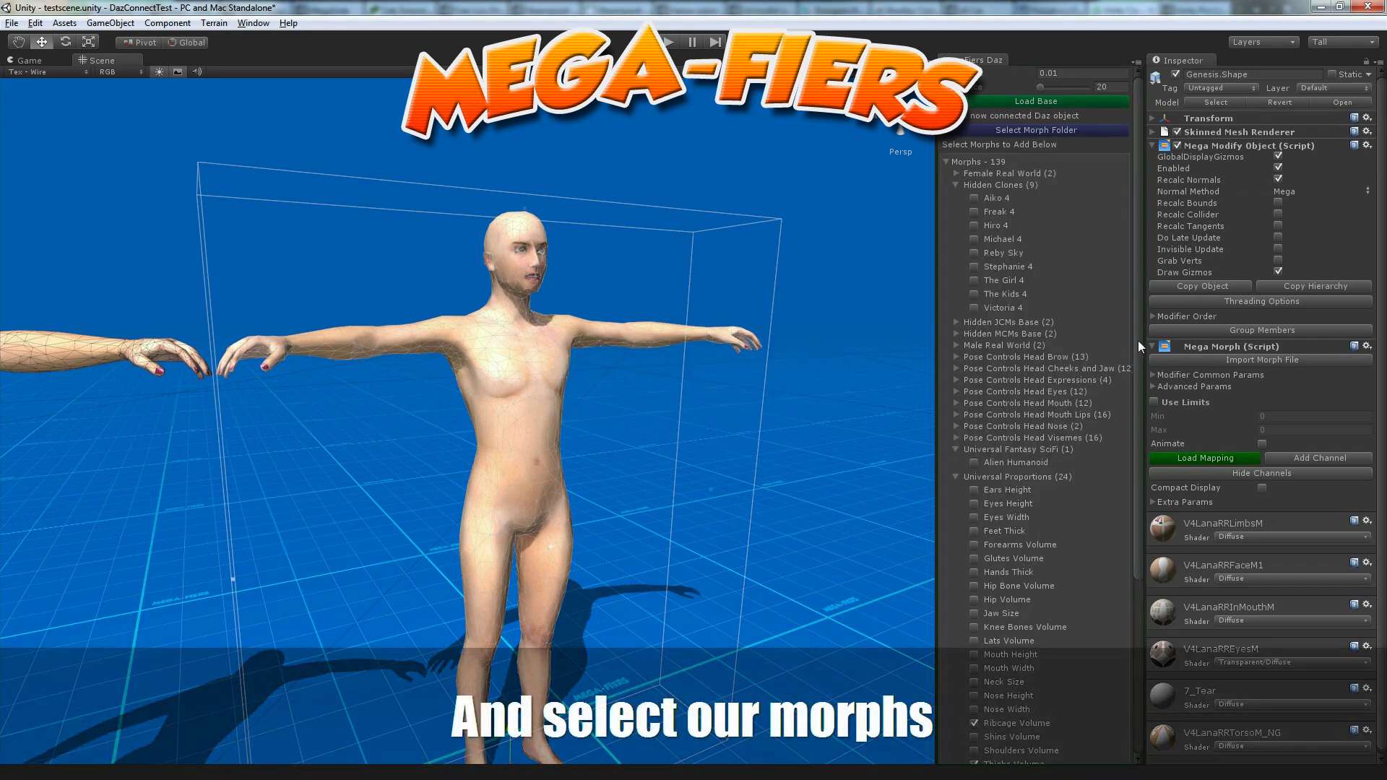
Tick morphs from Forearms Volume through Thin and add them as ten channels.
drag(1138, 341, 1138, 513)
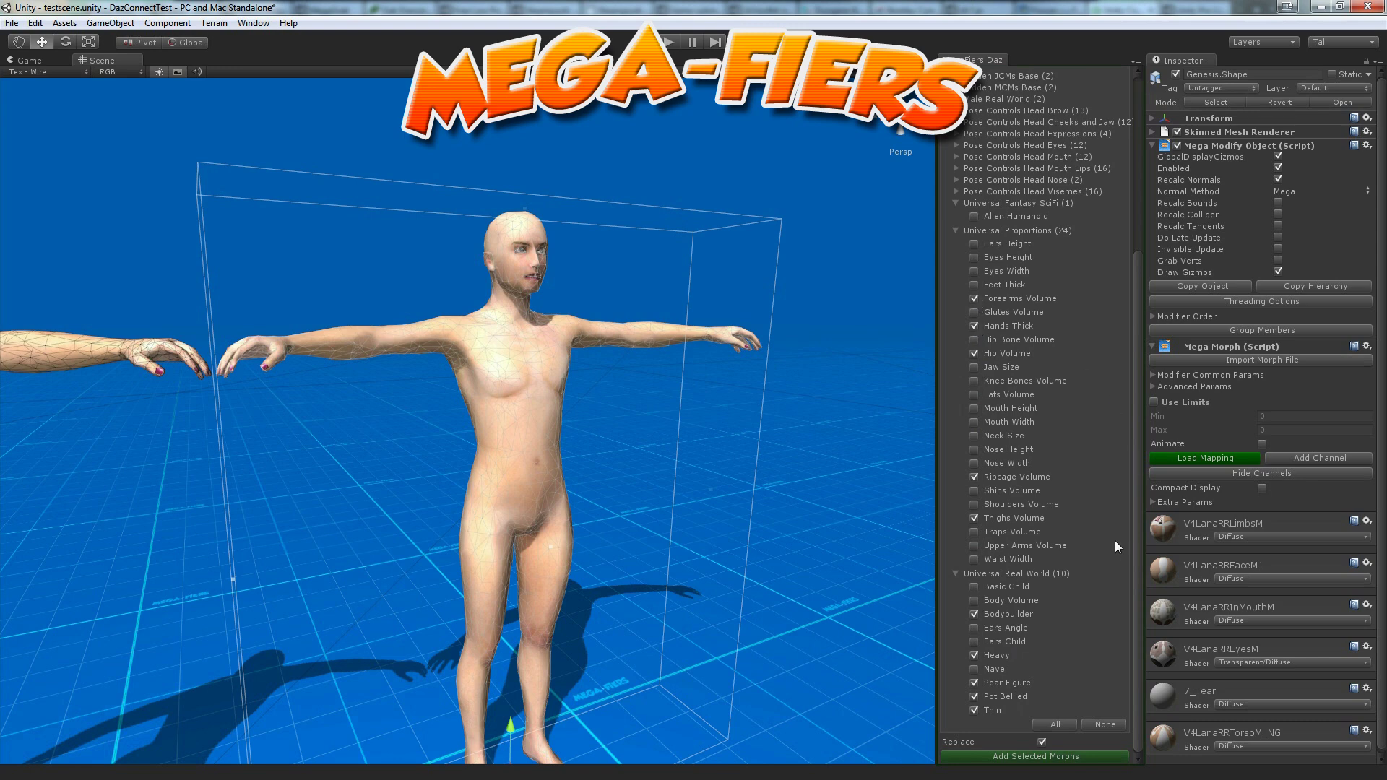
click(1043, 757)
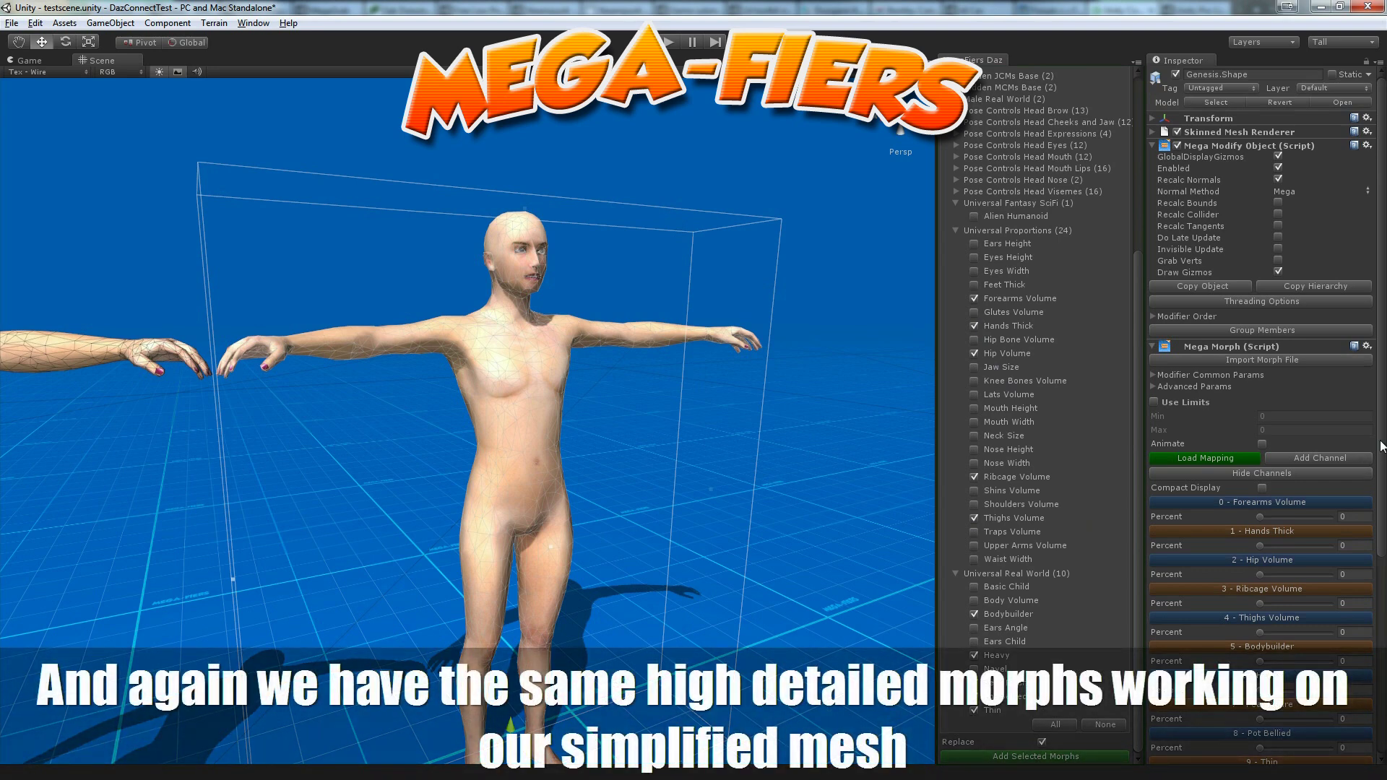
Raise Forearms Volume to 96 percent and back to 0, leaving Hands Thick at 100 percent.
scroll(1261, 416, down, 5)
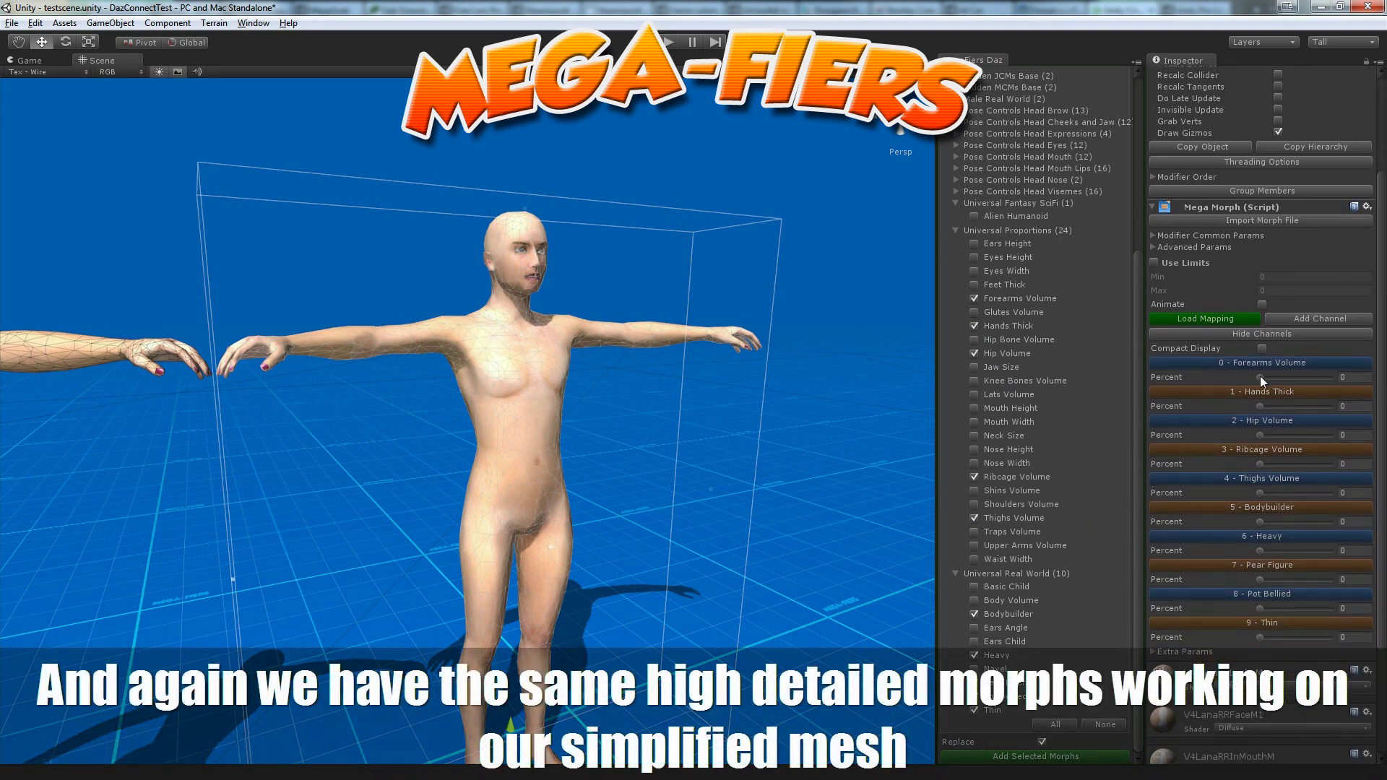
drag(1260, 377, 1328, 379)
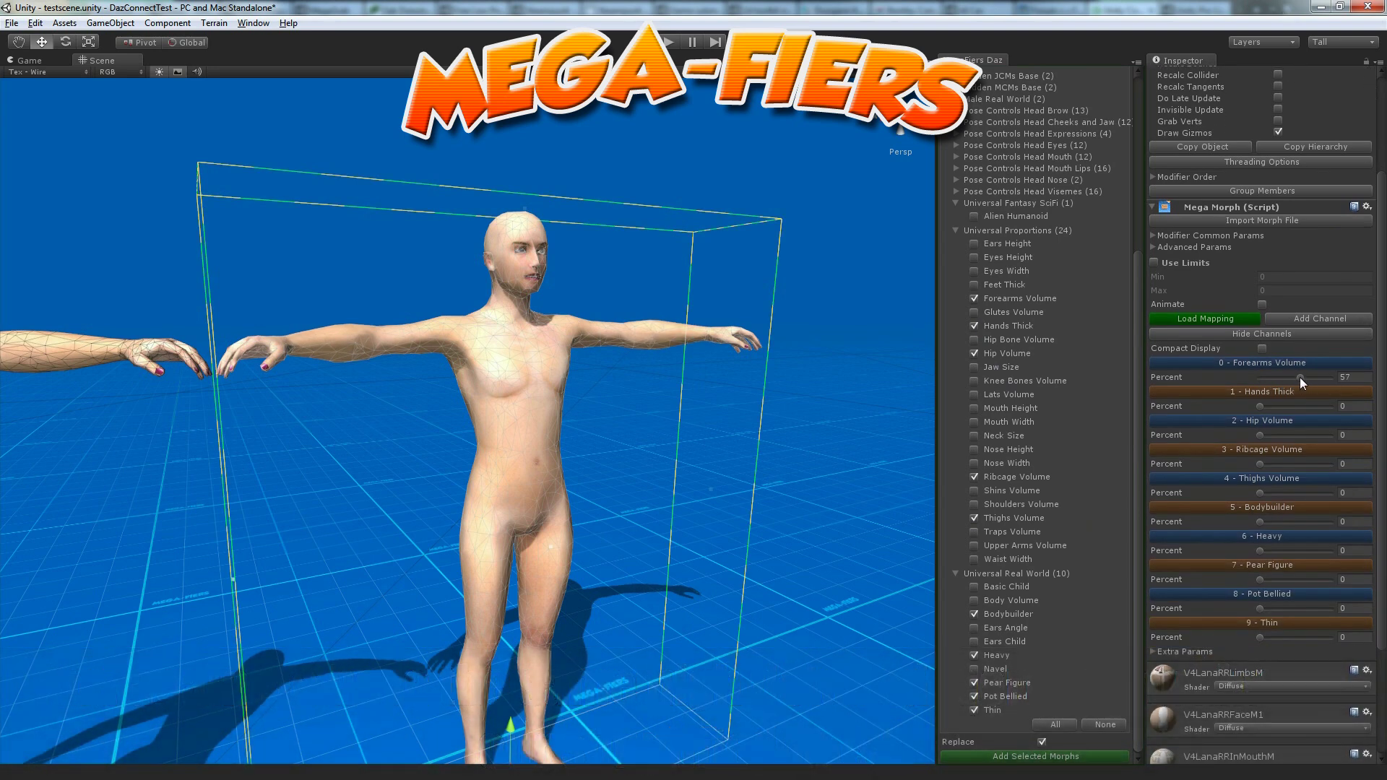
scroll(1250, 376, down, 3)
mouse_move(1328, 379)
mouse_down()
mouse_move(1264, 379)
mouse_move(1261, 392)
mouse_move(1348, 376)
mouse_up()
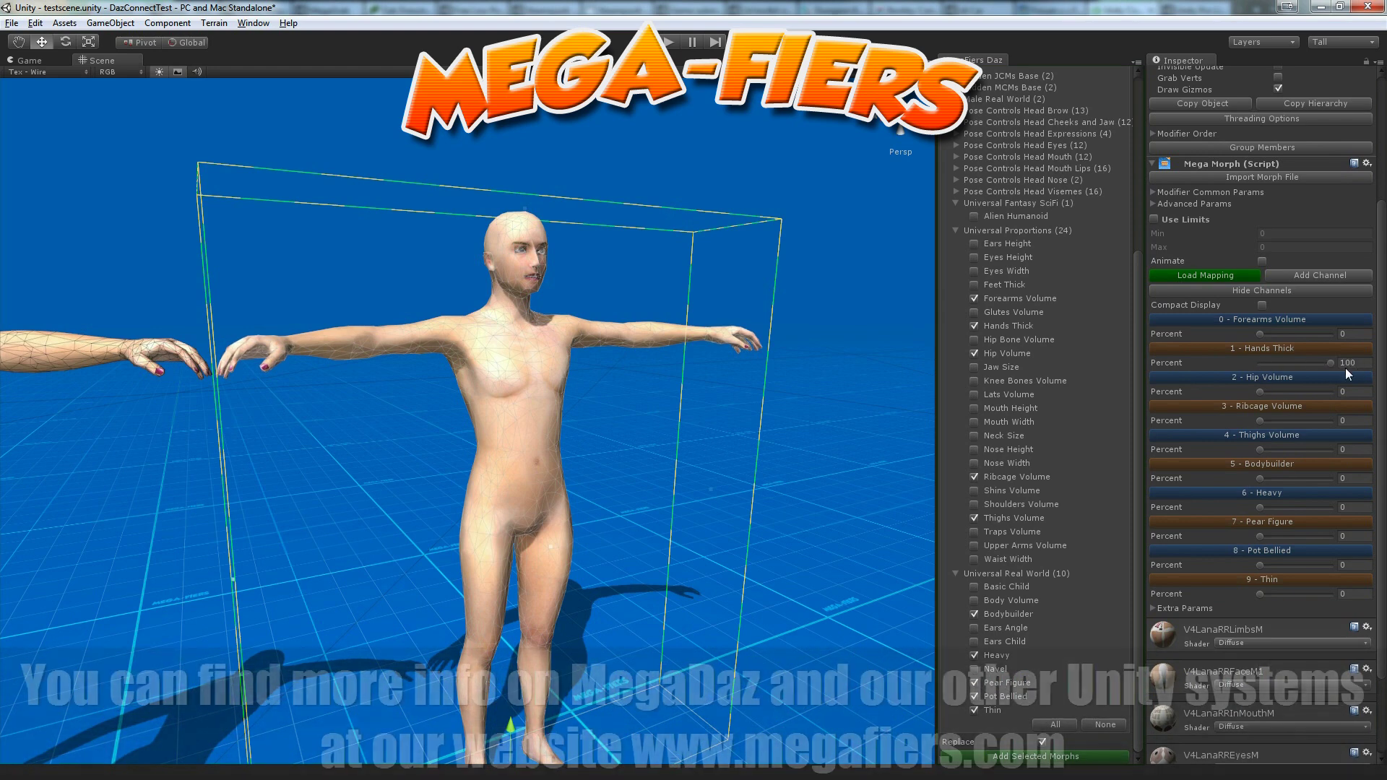